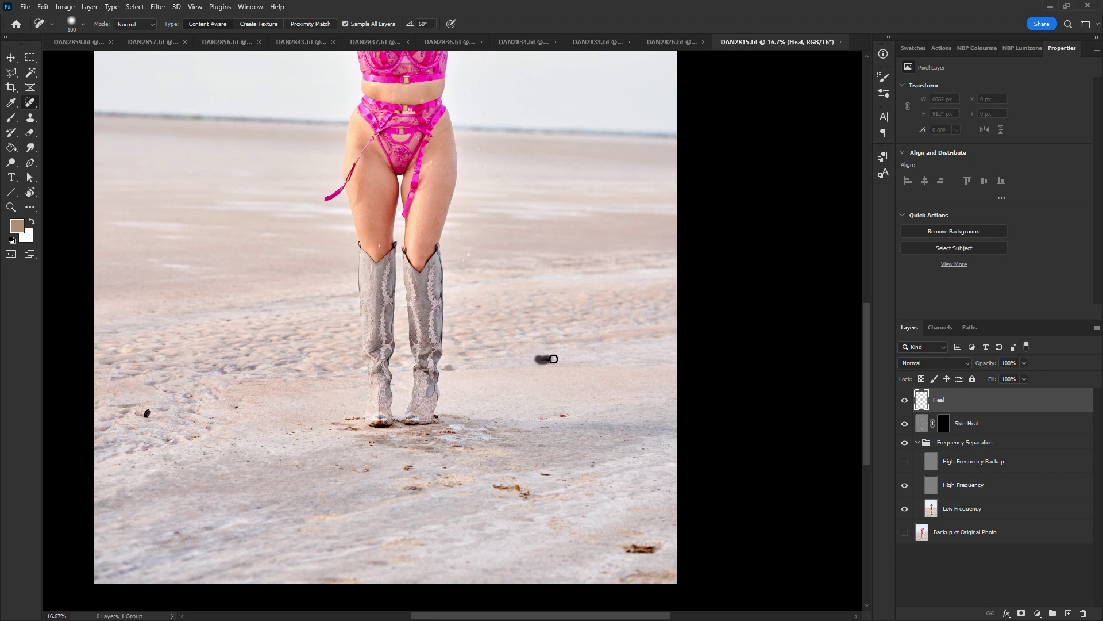
Remove the dark debris from the sand around and below the boots with the Spot Healing Brush on the Heal layer
drag(137, 412, 152, 411)
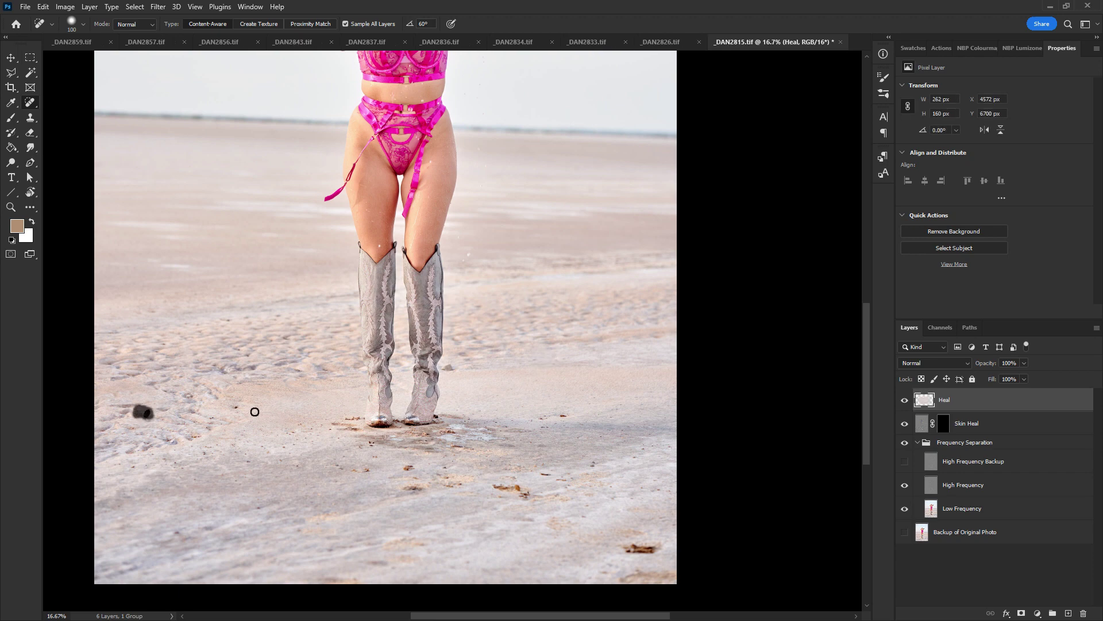
drag(404, 467, 423, 488)
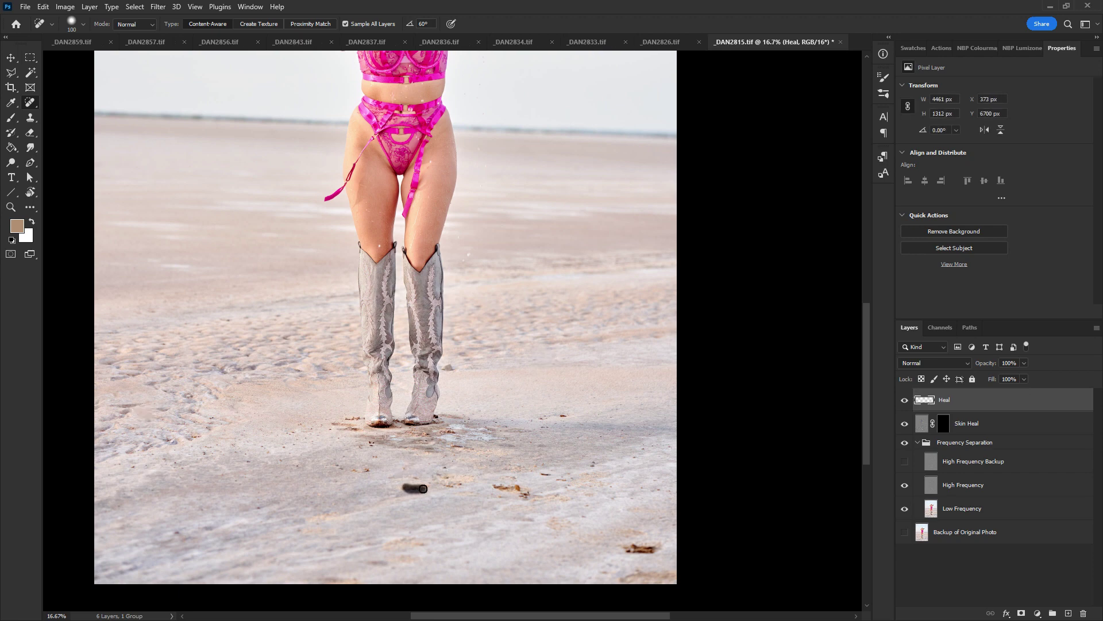
click(414, 479)
mouse_move(635, 547)
mouse_down()
mouse_move(624, 550)
mouse_move(660, 549)
mouse_up()
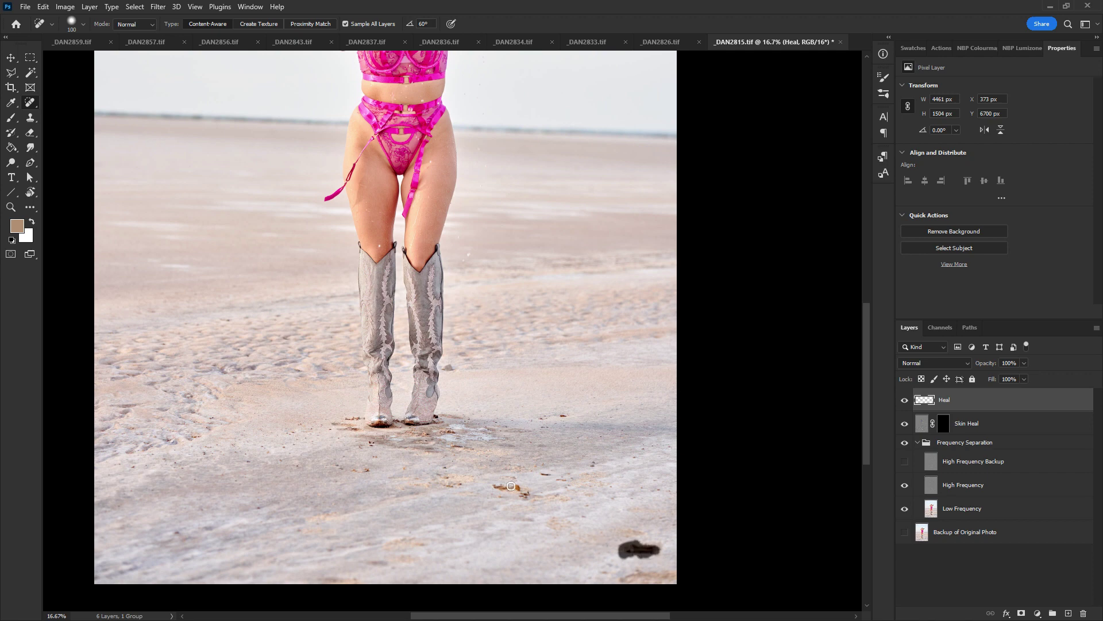
drag(496, 484, 525, 489)
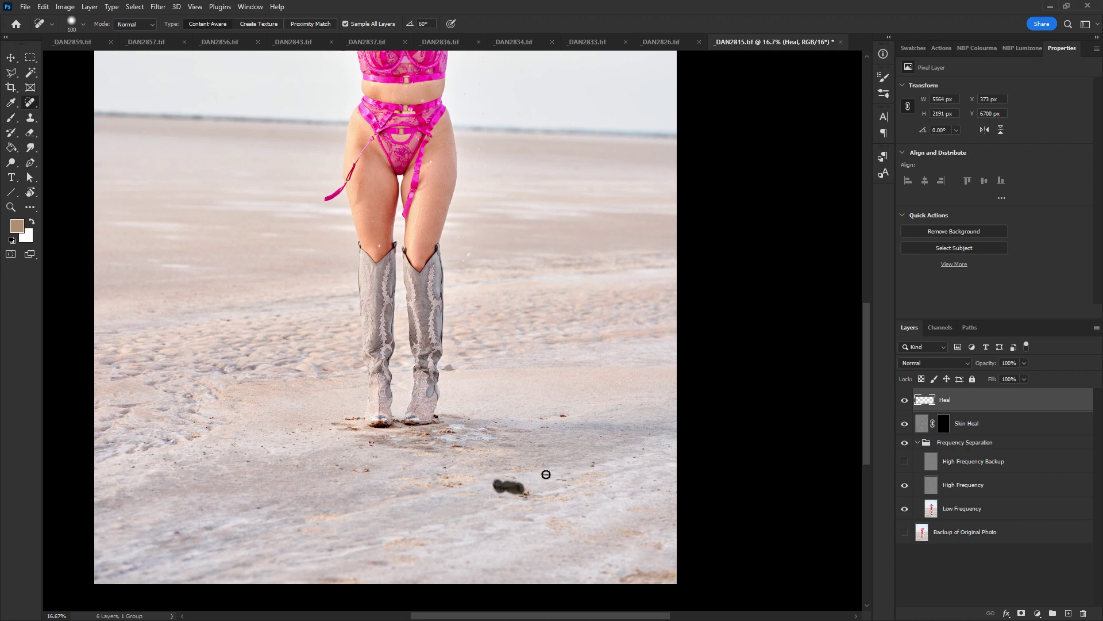
click(563, 414)
click(595, 463)
click(526, 494)
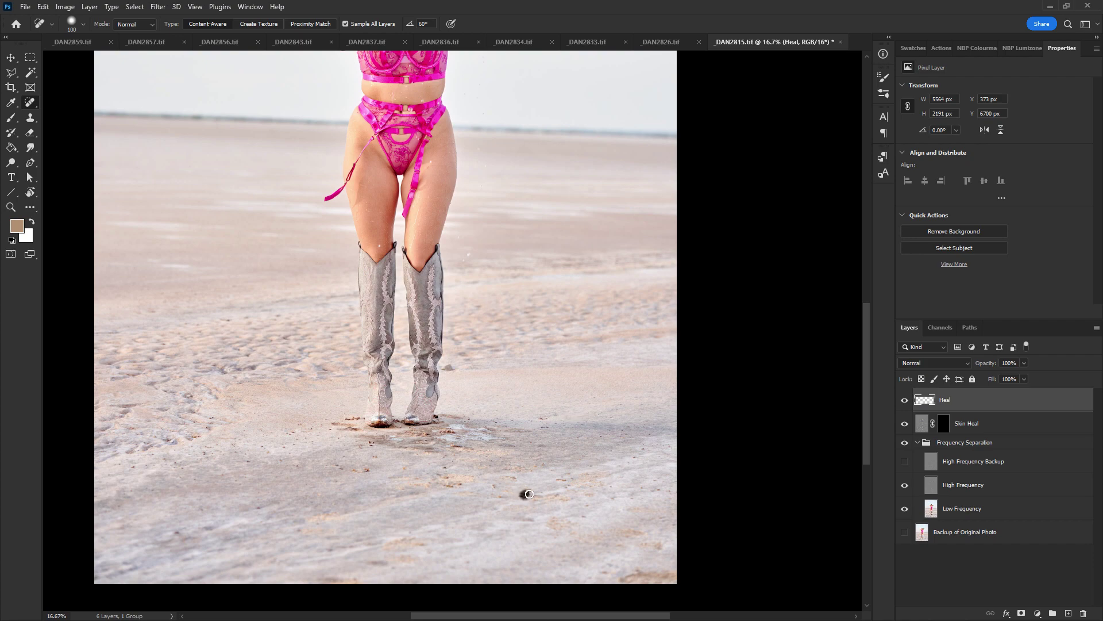
click(661, 549)
Heal the spots on the thigh and stomach with the Spot Healing Brush reduced to 30 px
drag(468, 197, 508, 374)
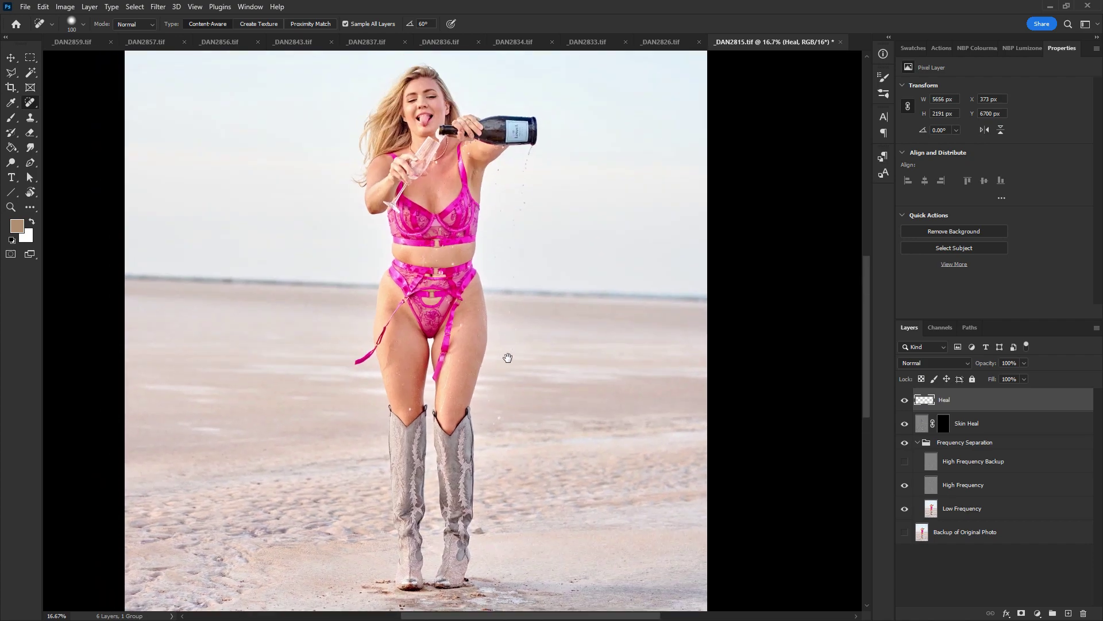
key(ctrl+plus)
key(bracketleft)
key(bracketleft)
key(bracketleft)
key(bracketleft)
key(bracketleft)
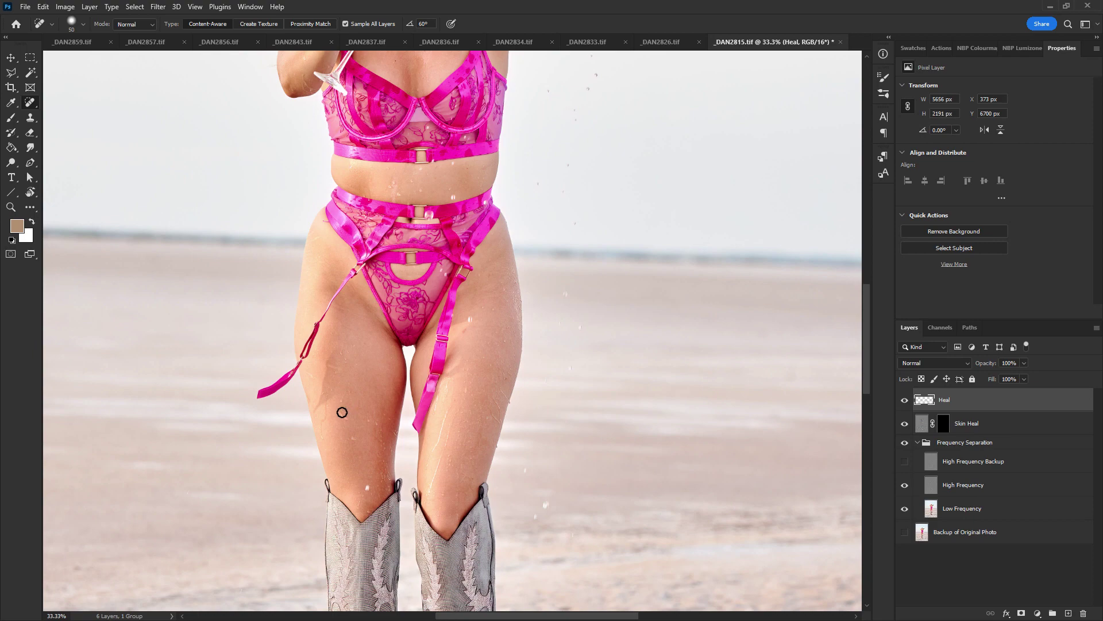
key(bracketleft)
click(310, 399)
drag(407, 170, 399, 317)
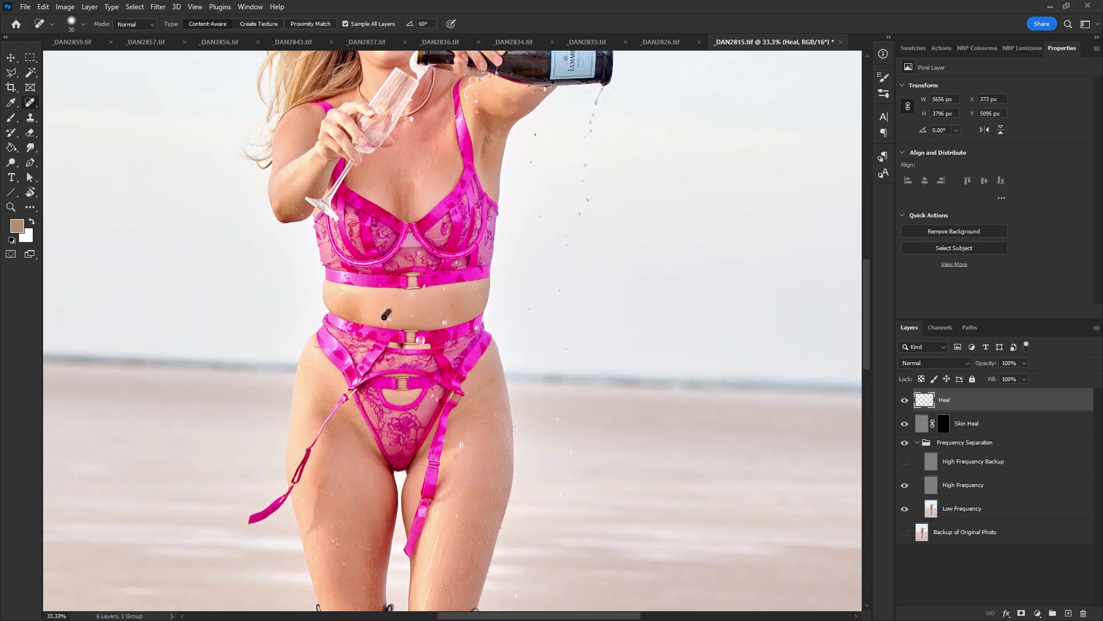
click(385, 315)
Heal the small blemishes on the cheek and forehead with a 20 px Spot Healing Brush
drag(462, 133, 443, 323)
click(385, 195)
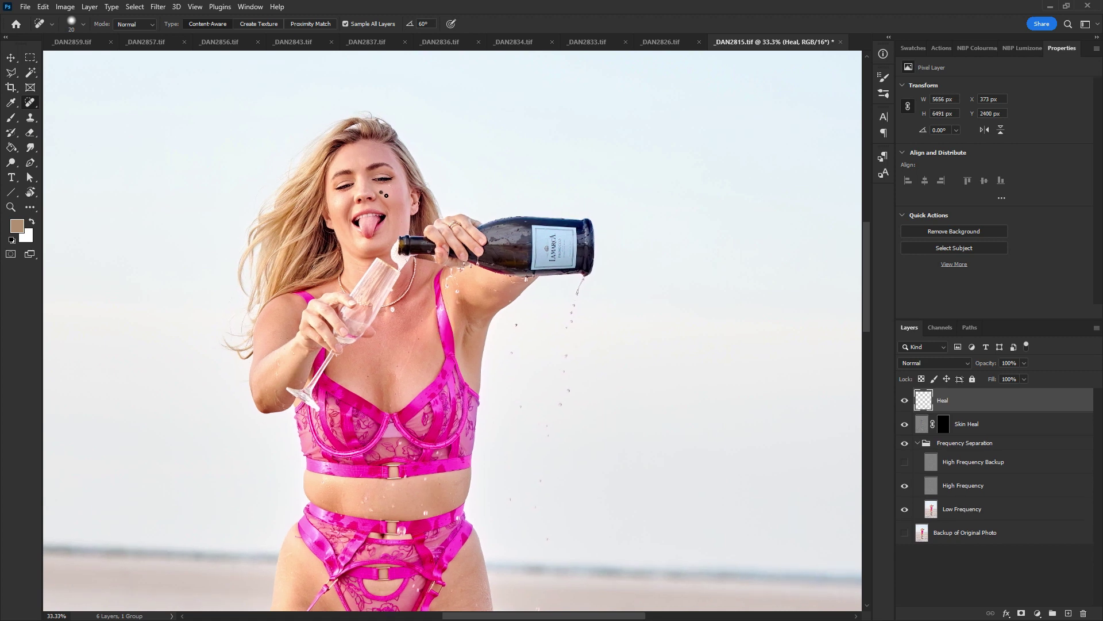
click(386, 194)
drag(389, 185, 390, 186)
click(362, 165)
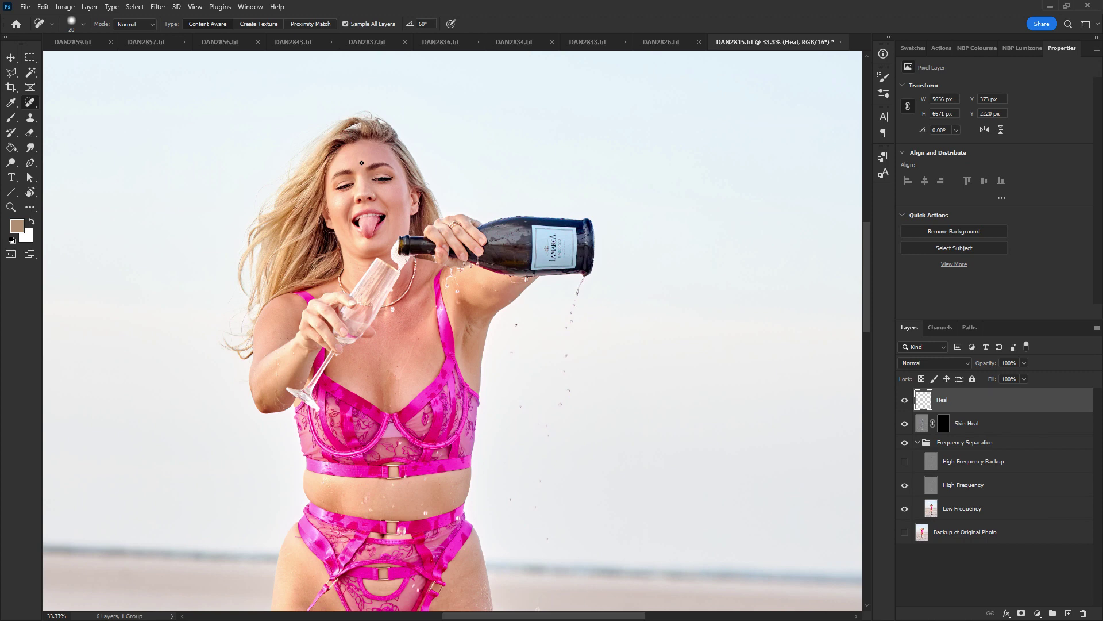
Close _DAN2815.tif with its changes saved and switch to _DAN2826.tif
key(ctrl+w)
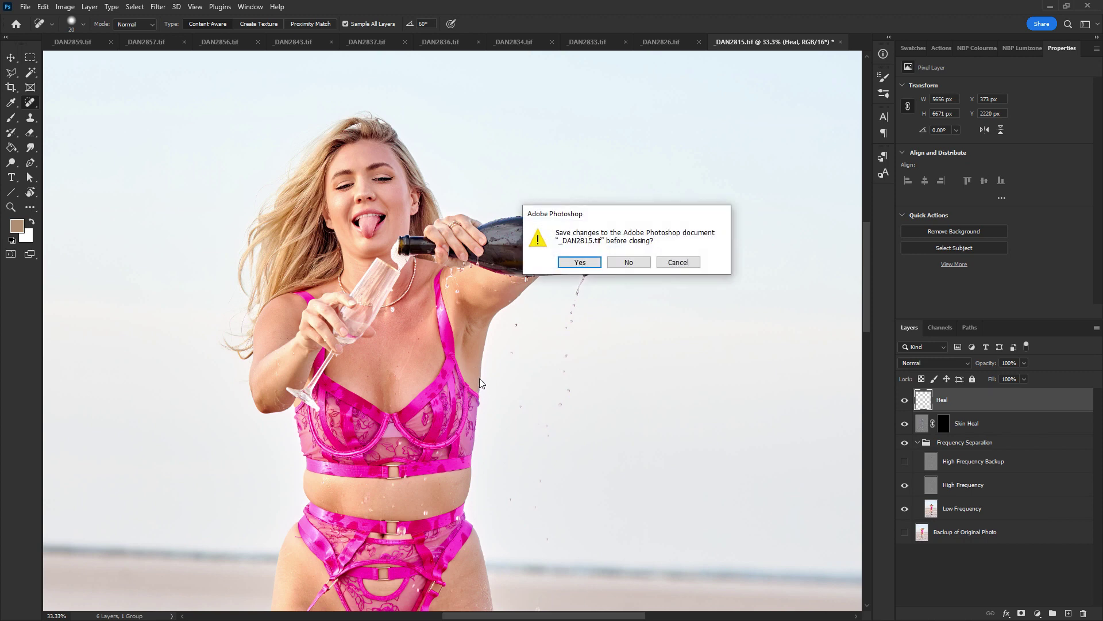
key(Return)
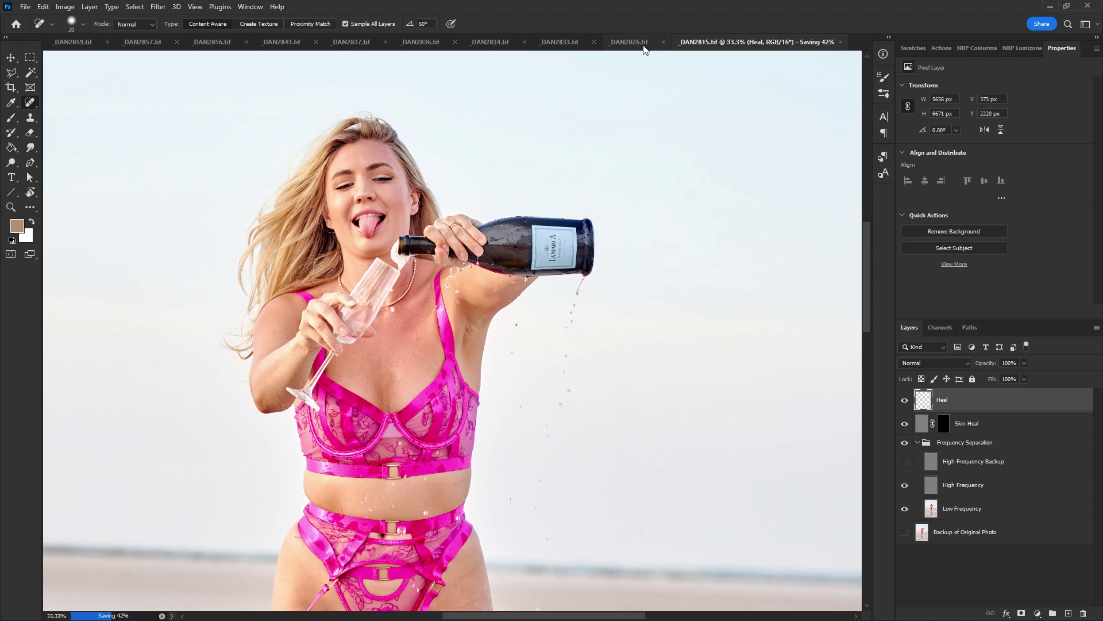
click(644, 46)
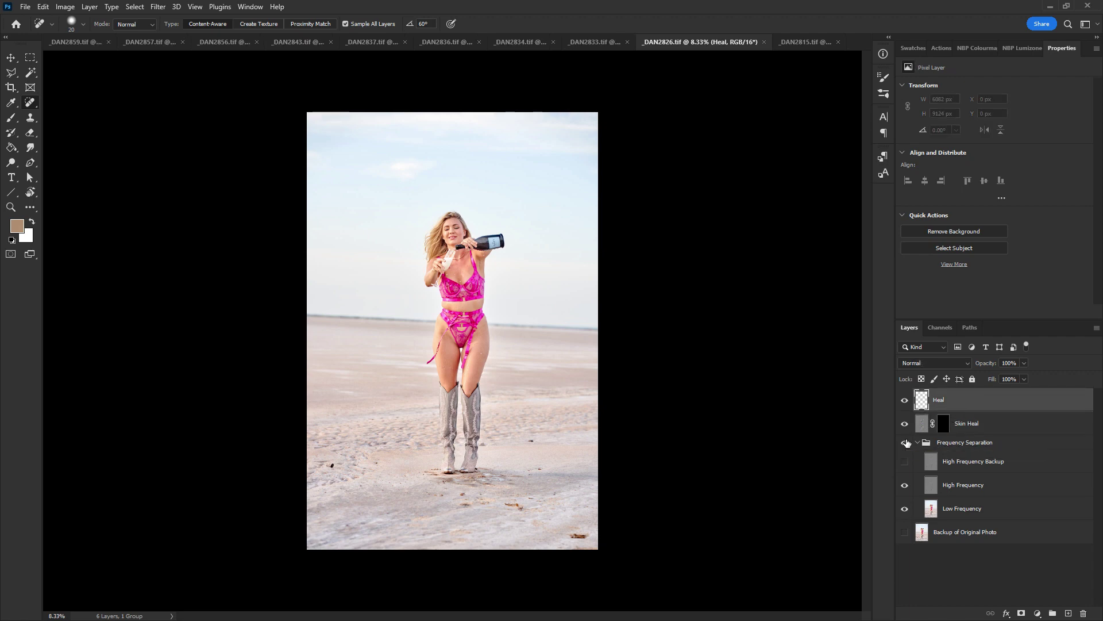
Remove the debris from the sand to the right of the boots and near the lower-right corner with a 150 px Spot Healing Brush
key(ctrl+plus)
scroll(571, 347, down, 5)
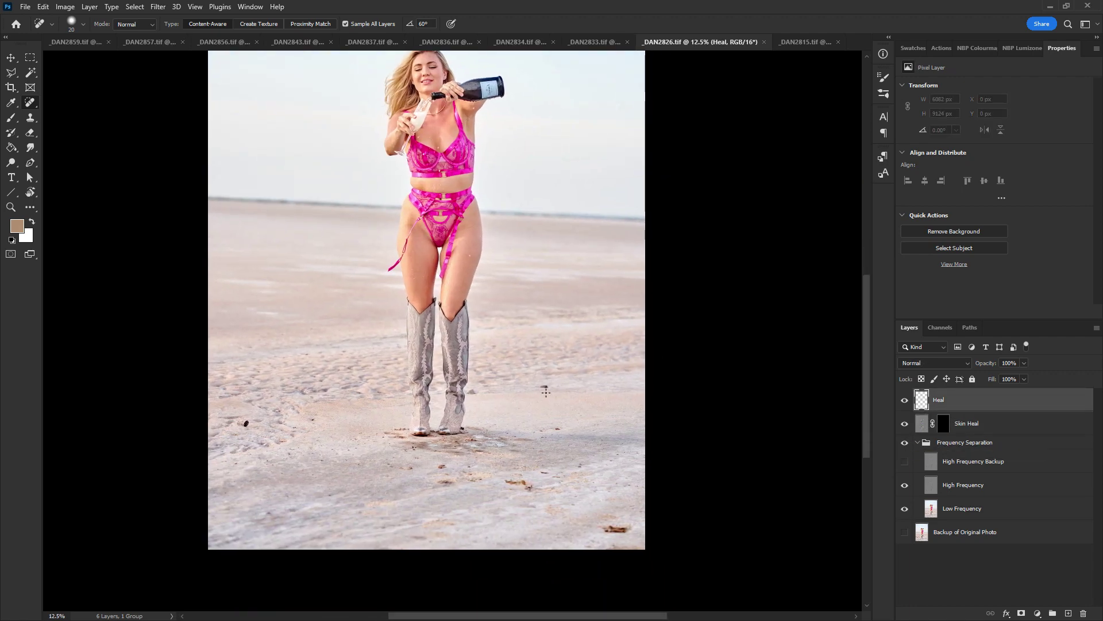
key(bracketright)
key(bracketright)
key(bracketright)
key(bracketright)
key(bracketright)
key(bracketright)
key(bracketright)
key(bracketright)
drag(540, 386, 551, 388)
drag(556, 428, 562, 432)
drag(605, 530, 631, 528)
drag(507, 480, 524, 481)
click(544, 473)
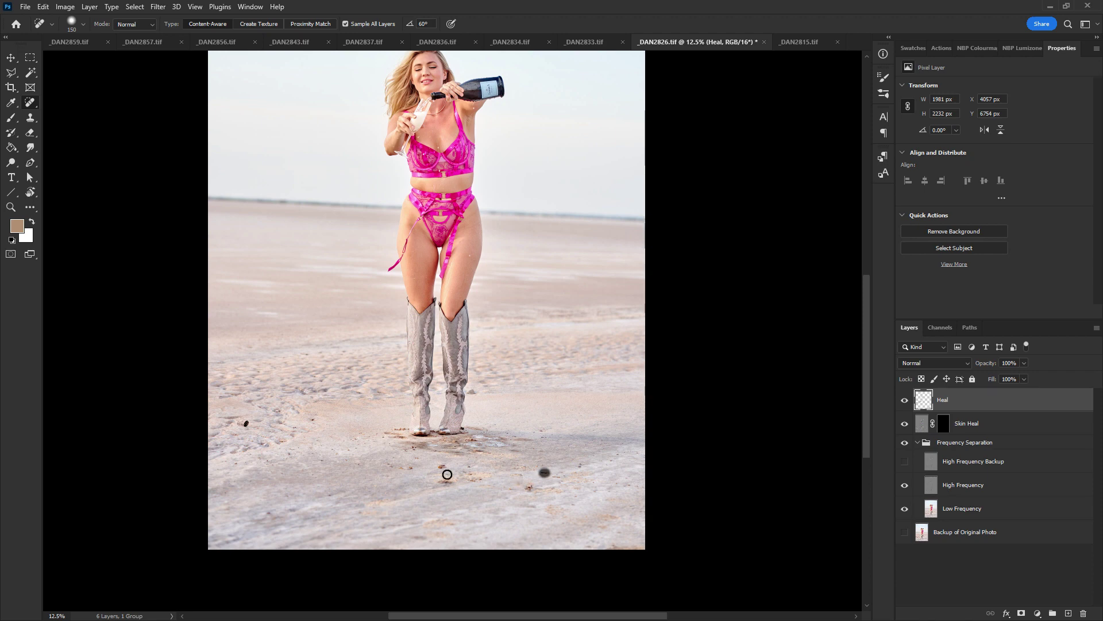
Heal the remaining dark specks on the sand below the boots and the dark object at the photo's left side
drag(440, 482, 449, 481)
click(442, 464)
click(241, 423)
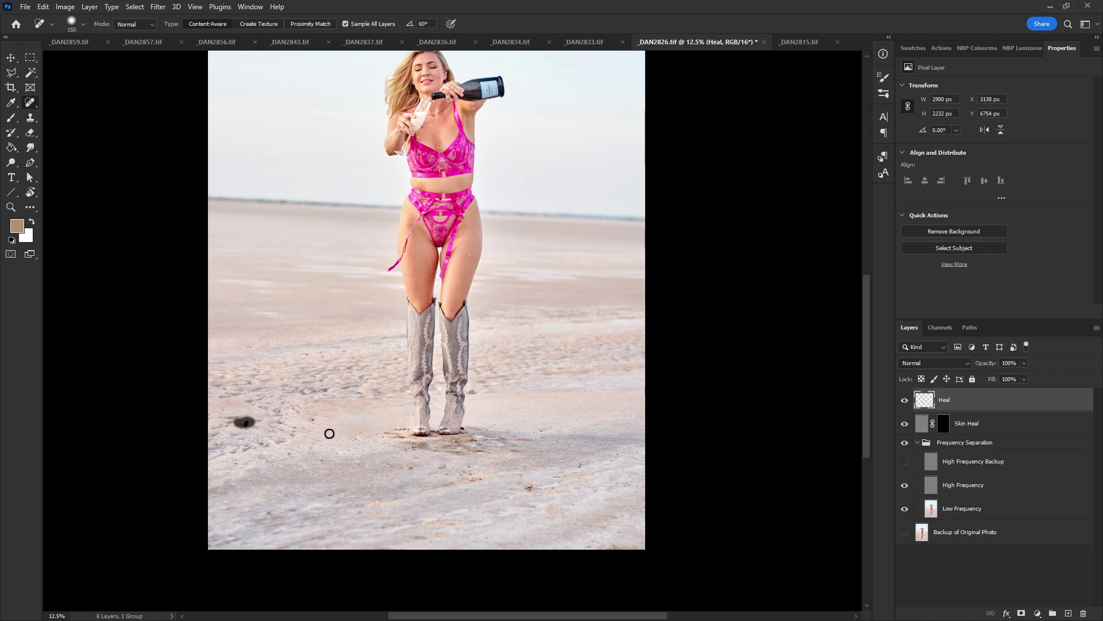
click(445, 466)
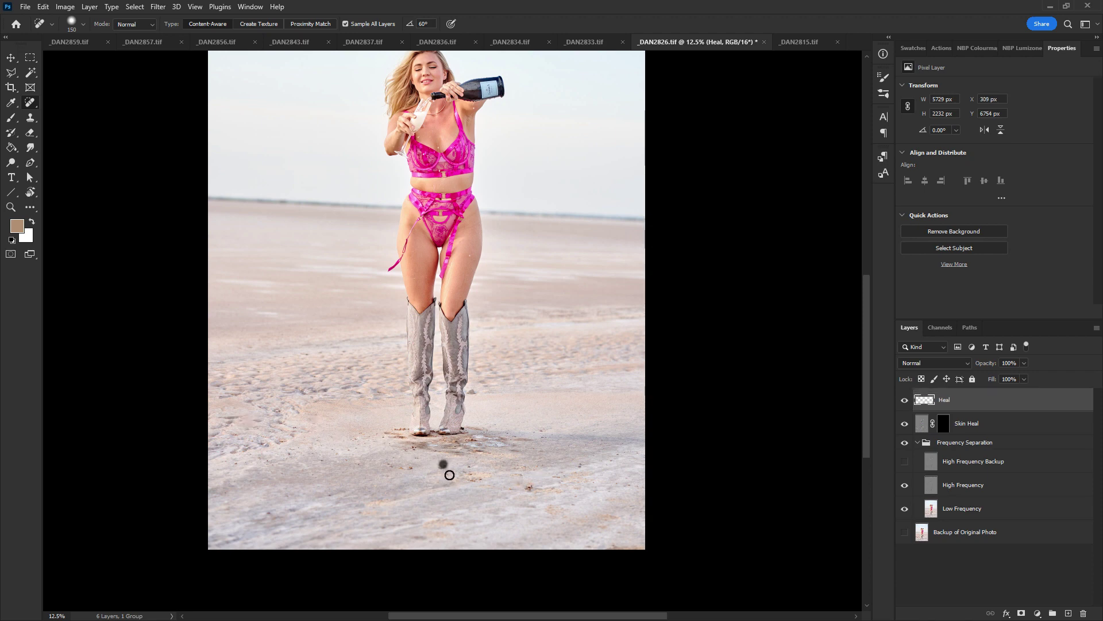
click(481, 480)
click(530, 487)
Heal the spots on the thigh above the left boot with a smaller Spot Healing Brush
key(ctrl+plus)
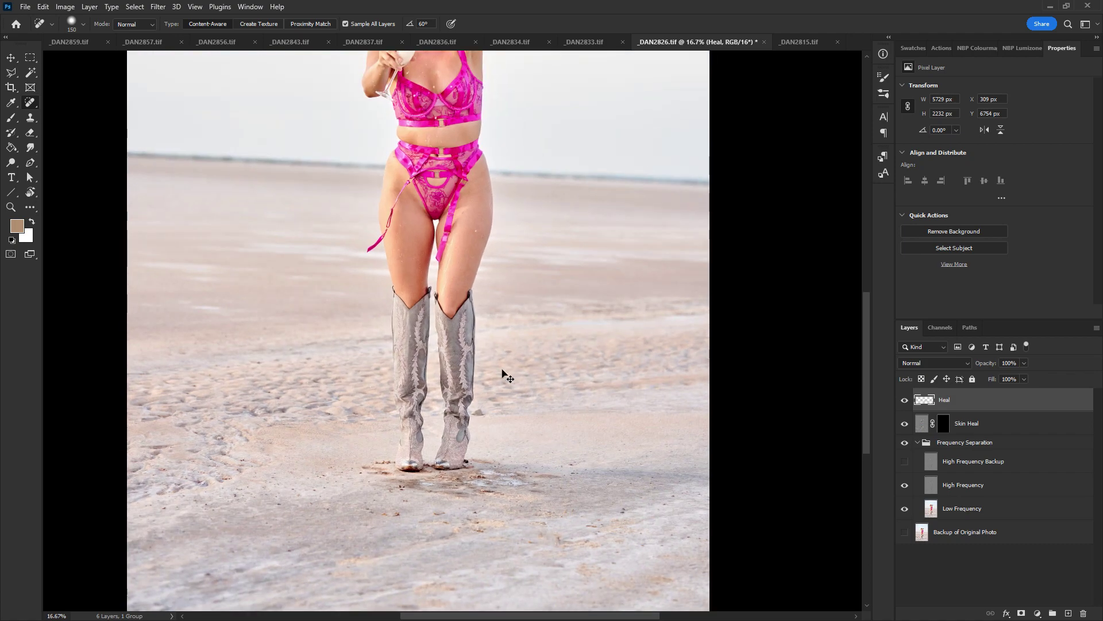
key(ctrl+plus)
drag(428, 244, 499, 410)
key(bracketleft)
key(bracketleft)
key(bracketleft)
key(bracketleft)
key(bracketleft)
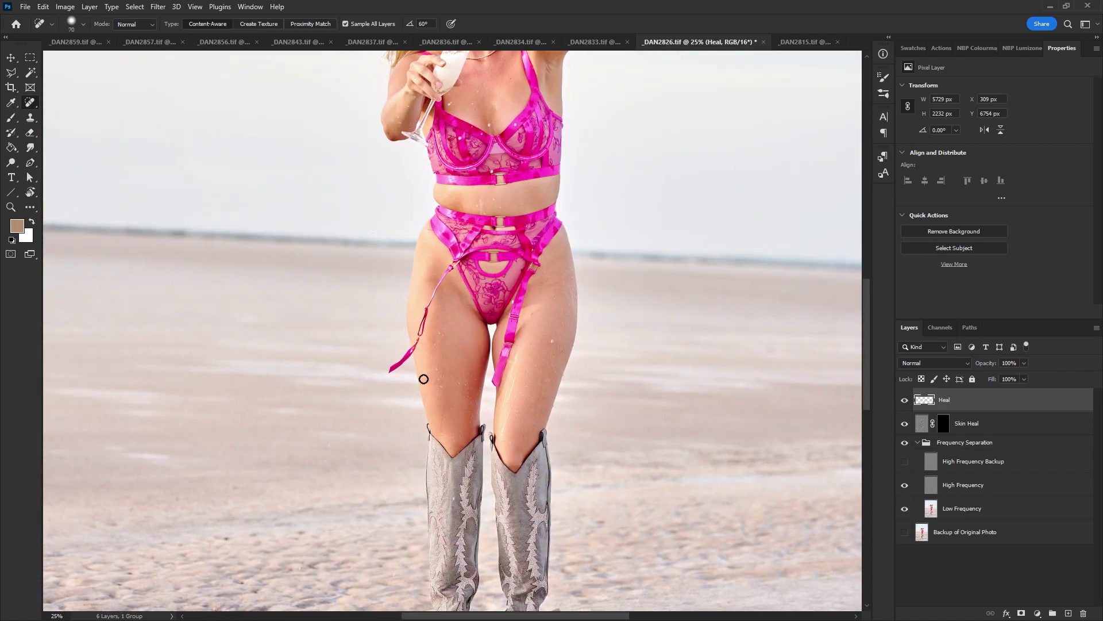
click(426, 388)
click(429, 374)
click(440, 397)
Heal the blemishes on the stomach and forehead with a further reduced Spot Healing Brush
scroll(442, 399, up, 4)
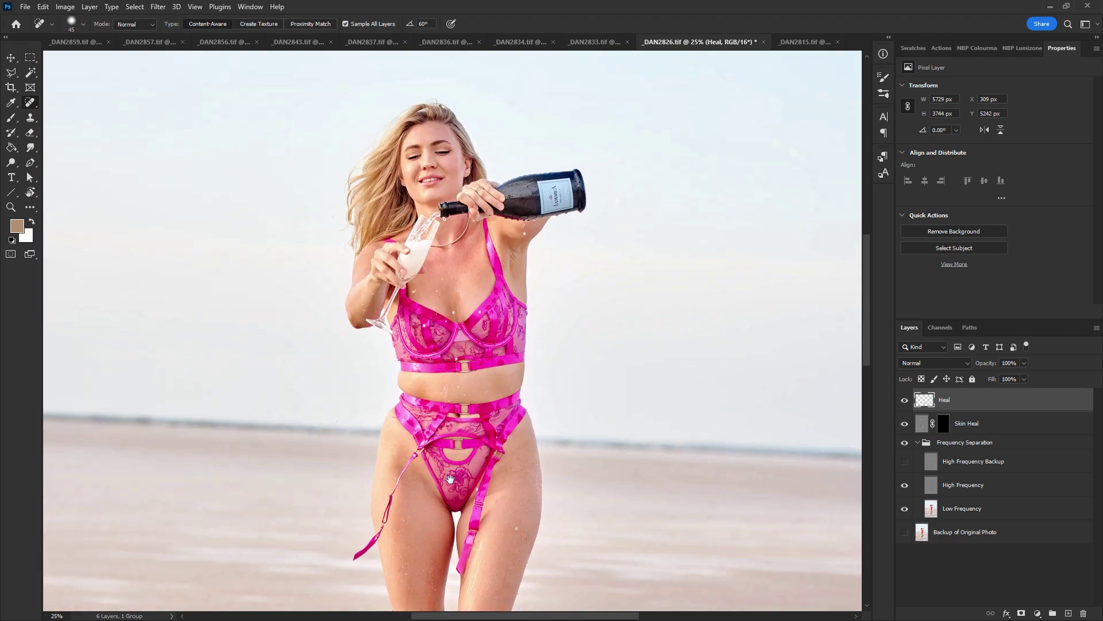
key(bracketleft)
click(444, 393)
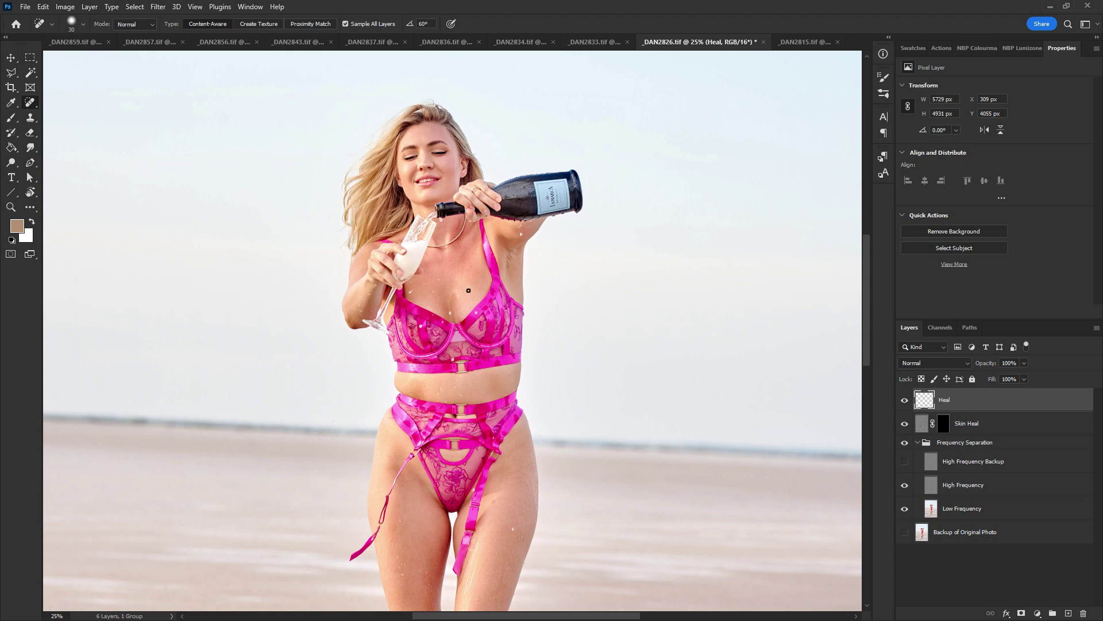
click(443, 160)
Close _DAN2826.tif with its changes saved and switch to _DAN2833.tif
key(ctrl+w)
key(Return)
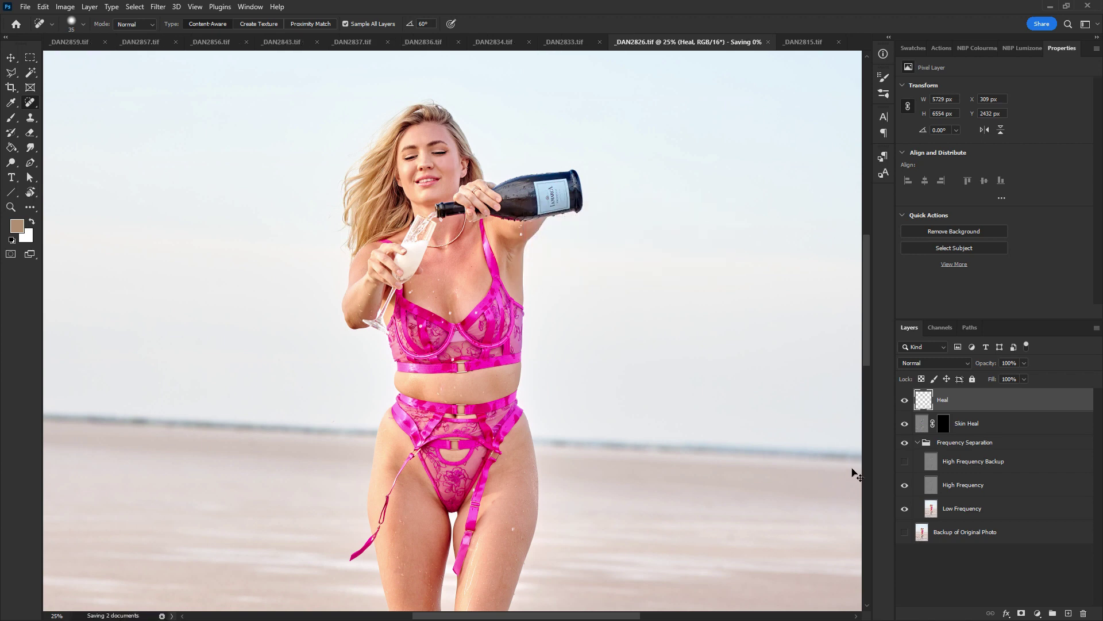
click(569, 45)
Remove the specks right of the boots and the debris near the lower-right corner with an 80 px Spot Healing Brush
key(z)
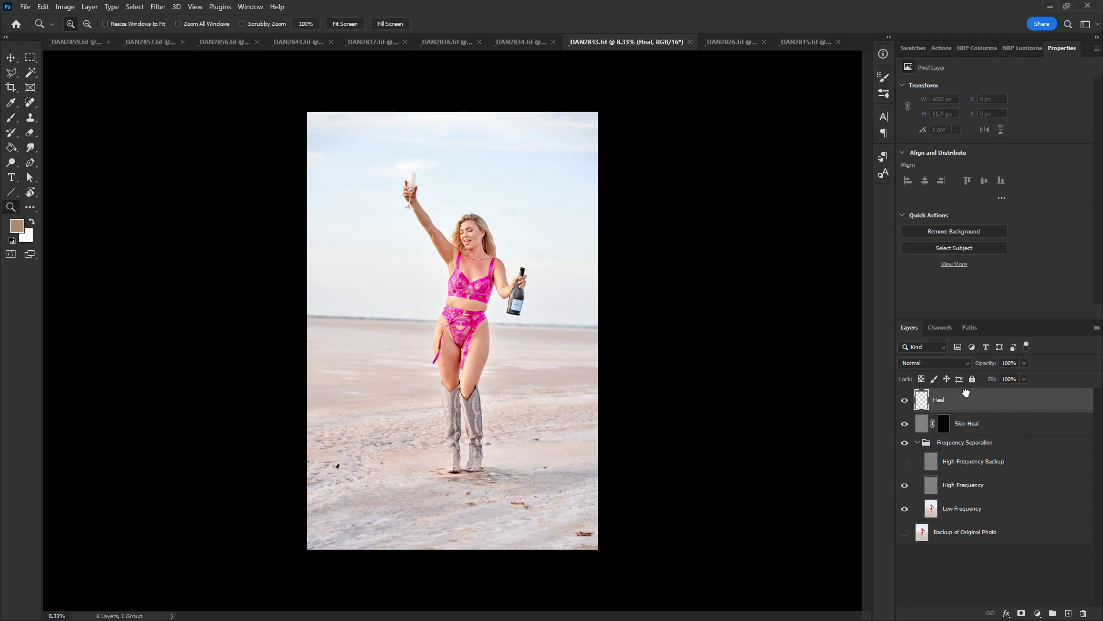
key(ctrl+plus)
key(ctrl+plus)
key(j)
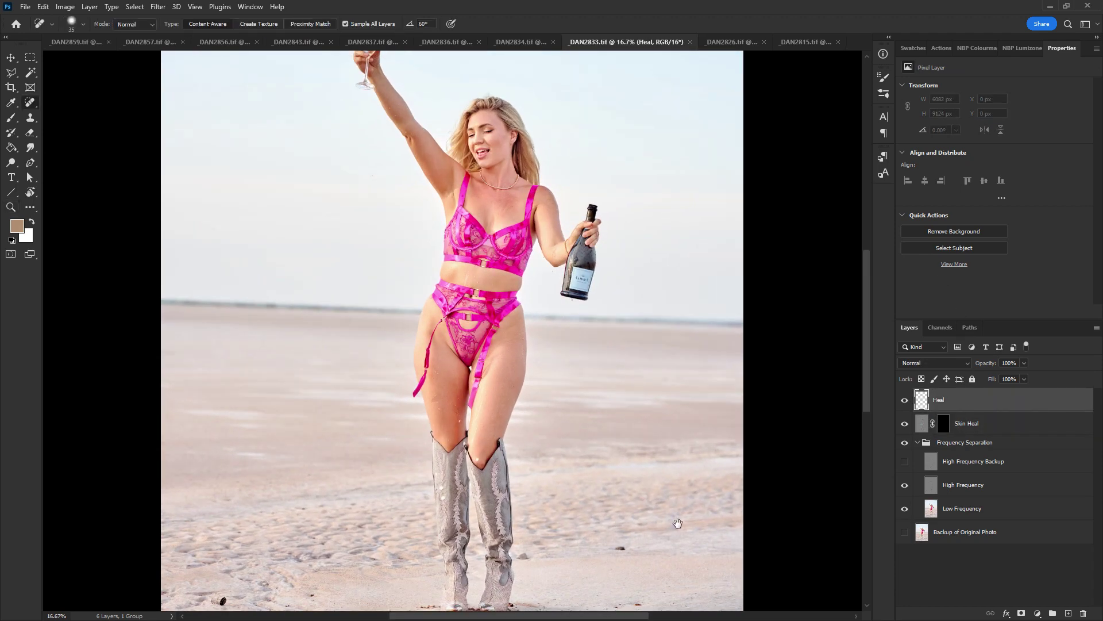
drag(678, 524, 666, 324)
key(bracketright)
key(bracketright)
key(bracketright)
key(bracketright)
key(bracketright)
key(bracketright)
drag(608, 348, 603, 351)
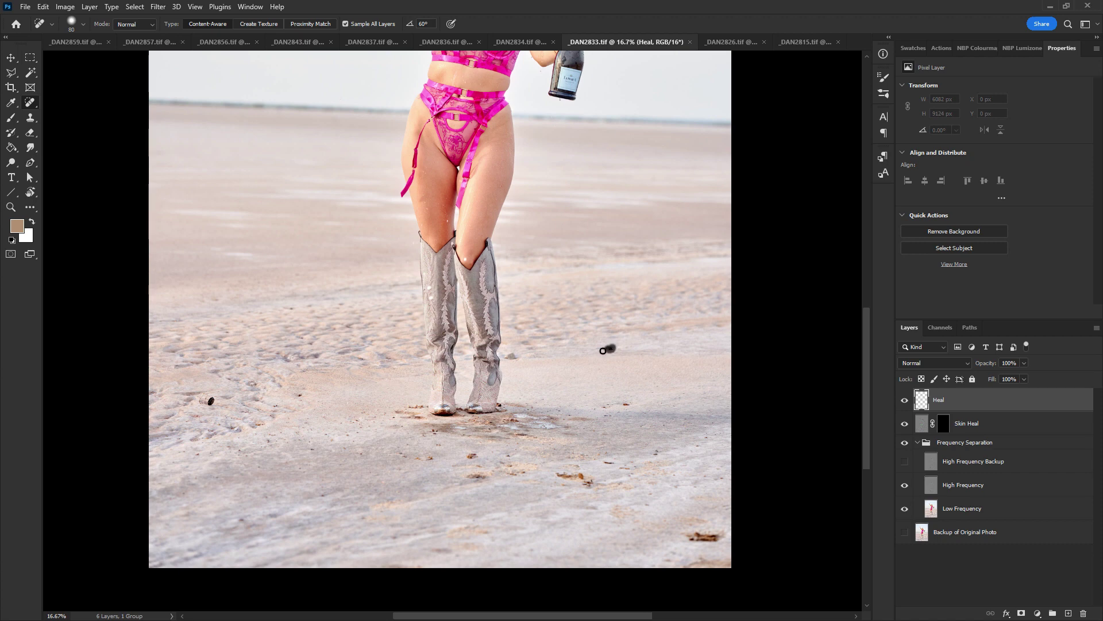
click(602, 350)
click(627, 405)
drag(693, 539, 722, 532)
Enlarge the Spot Healing Brush to 125 px and heal the dark object at the photo's left side and more specks on the foreground sand
key(bracketright)
key(bracketright)
key(bracketright)
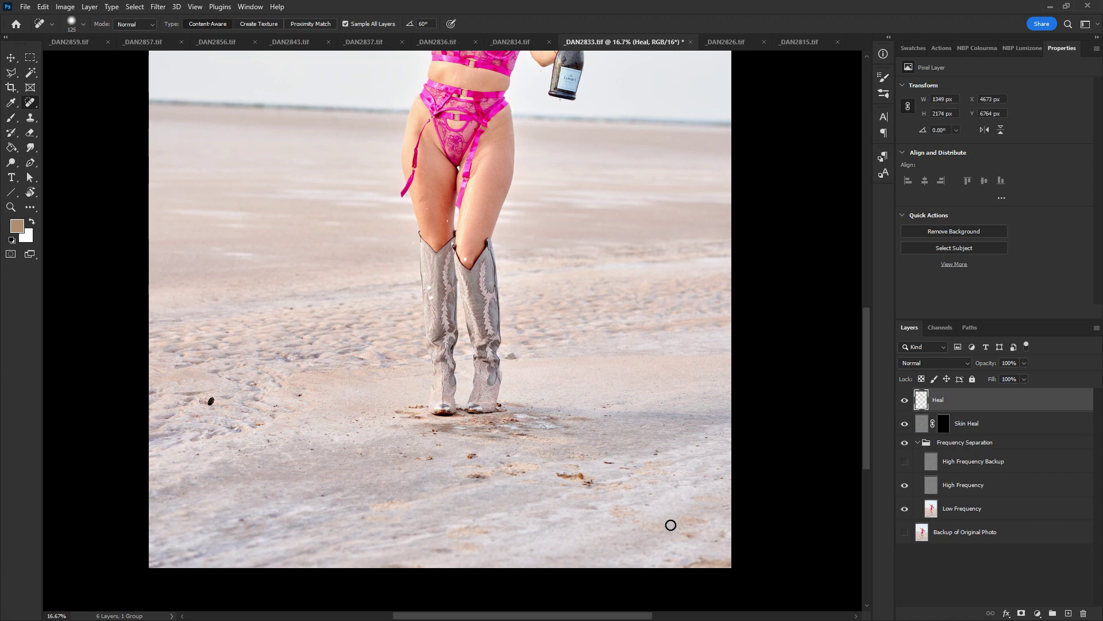
click(582, 476)
click(609, 462)
click(688, 534)
click(208, 399)
click(472, 455)
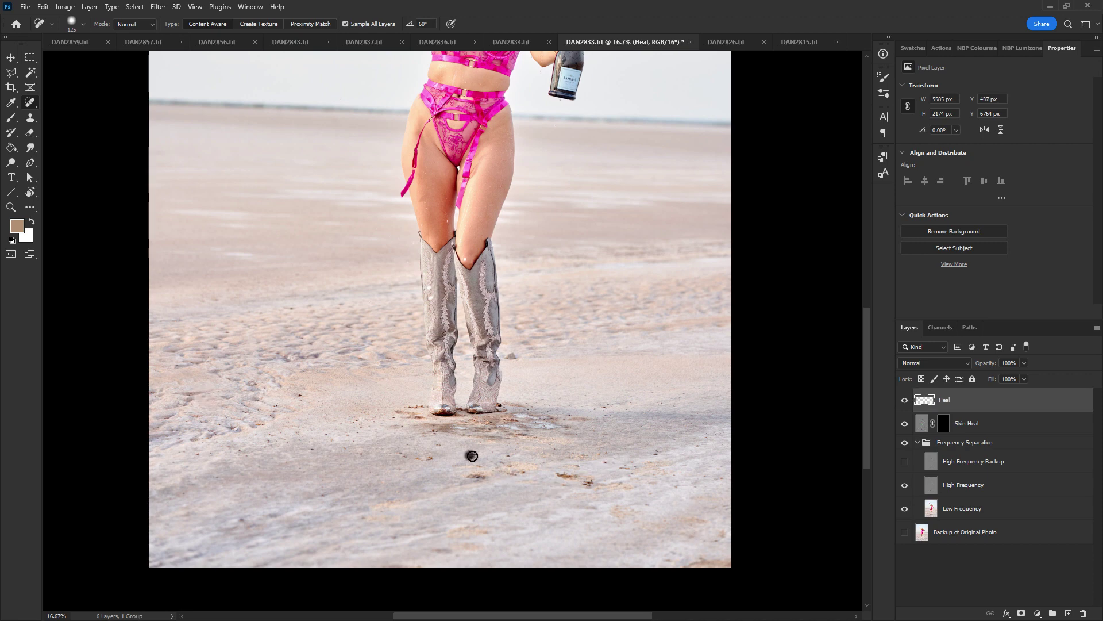
Clean up the remaining debris on the sand below the boots and toward the lower-right corner of the photo
click(434, 447)
click(476, 475)
click(509, 458)
drag(554, 476, 591, 479)
click(588, 485)
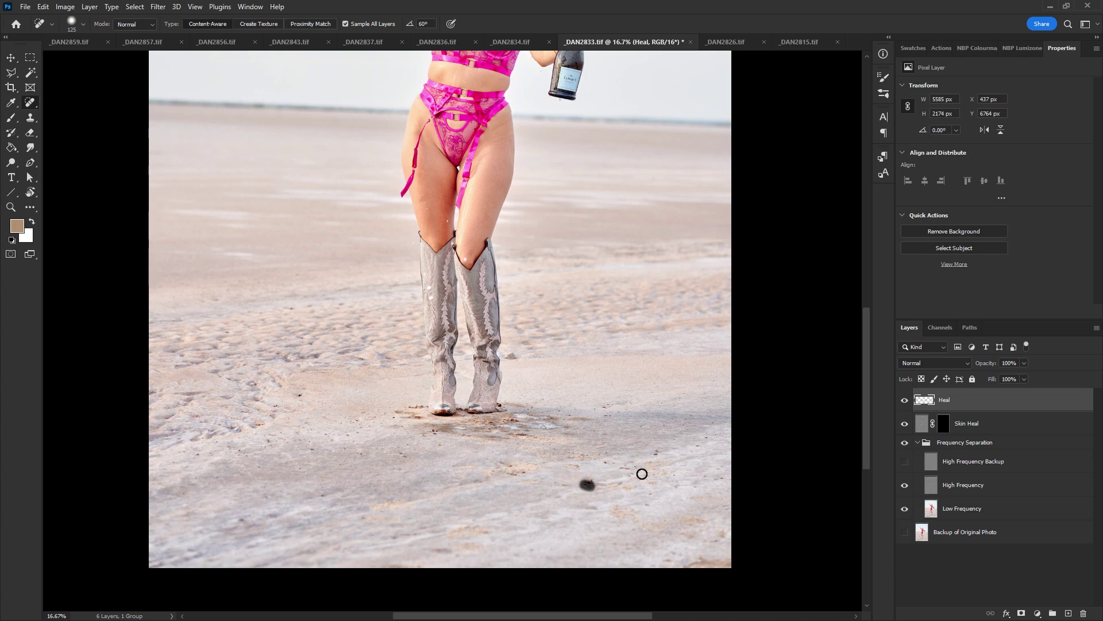
click(622, 486)
click(655, 457)
click(705, 559)
click(726, 536)
Heal the spot beside the hanging garter strap on the left thigh with a smaller Spot Healing Brush
drag(530, 193, 509, 343)
key(ctrl+plus)
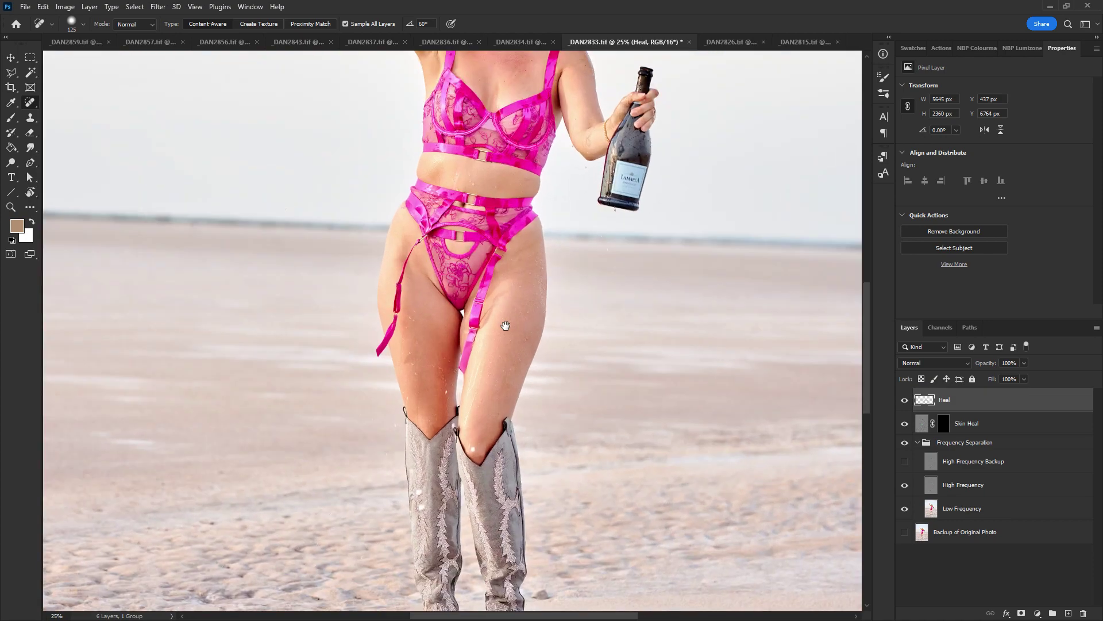
key(bracketleft)
key(bracketleft)
key(bracketleft)
key(bracketleft)
click(392, 347)
Heal the blemishes on the stomach, cheek and underarm, using a 35 px and then a 25 px Spot Healing Brush
drag(557, 151, 484, 399)
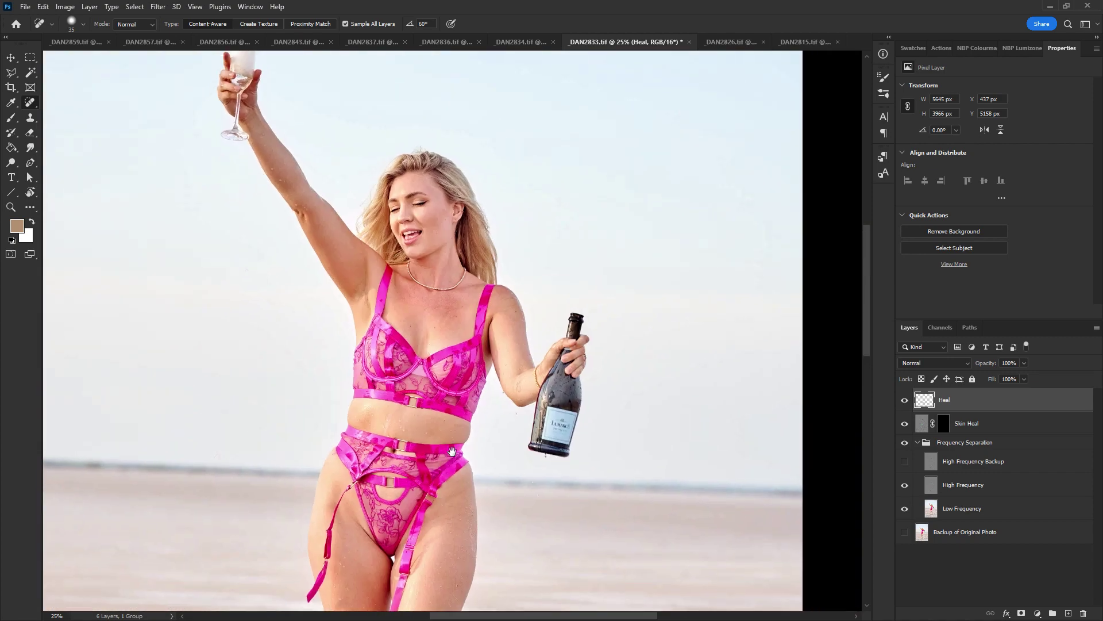
click(389, 423)
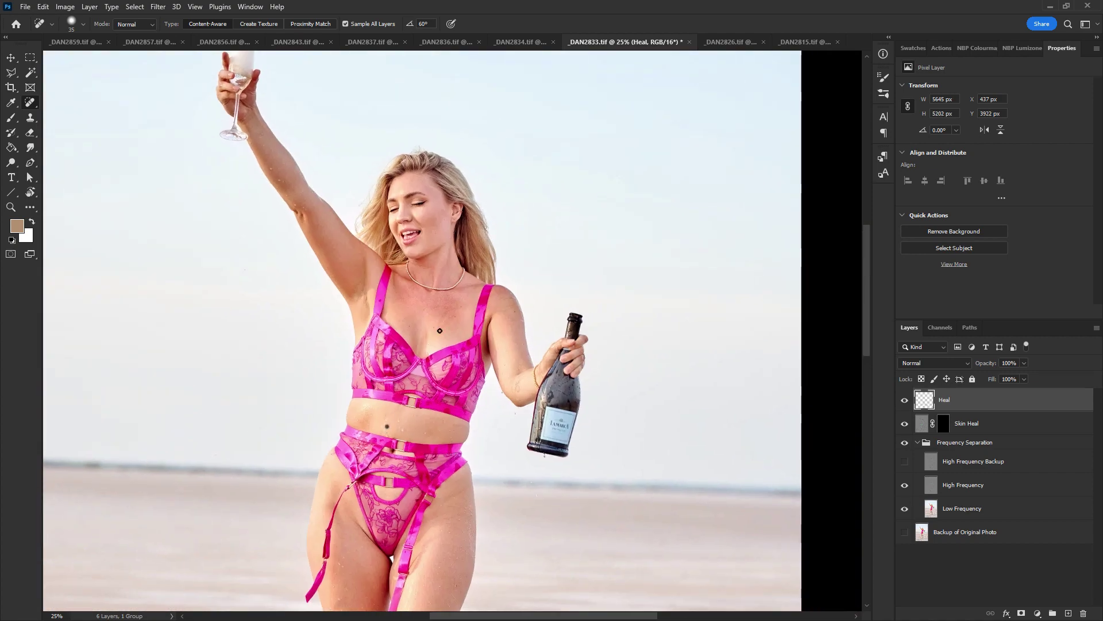
click(417, 214)
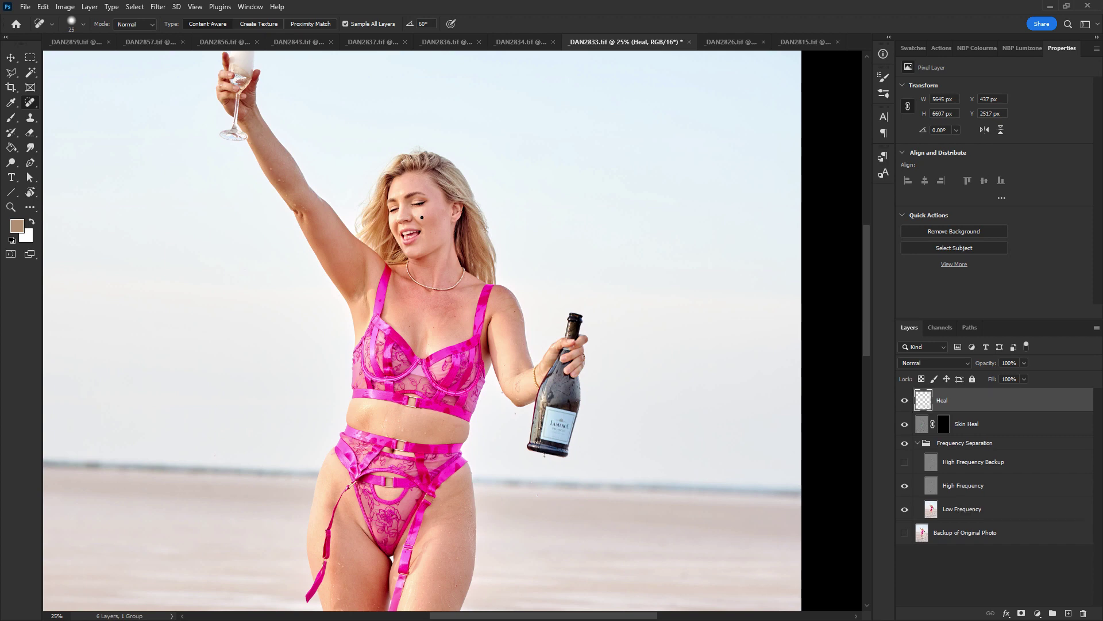
click(423, 208)
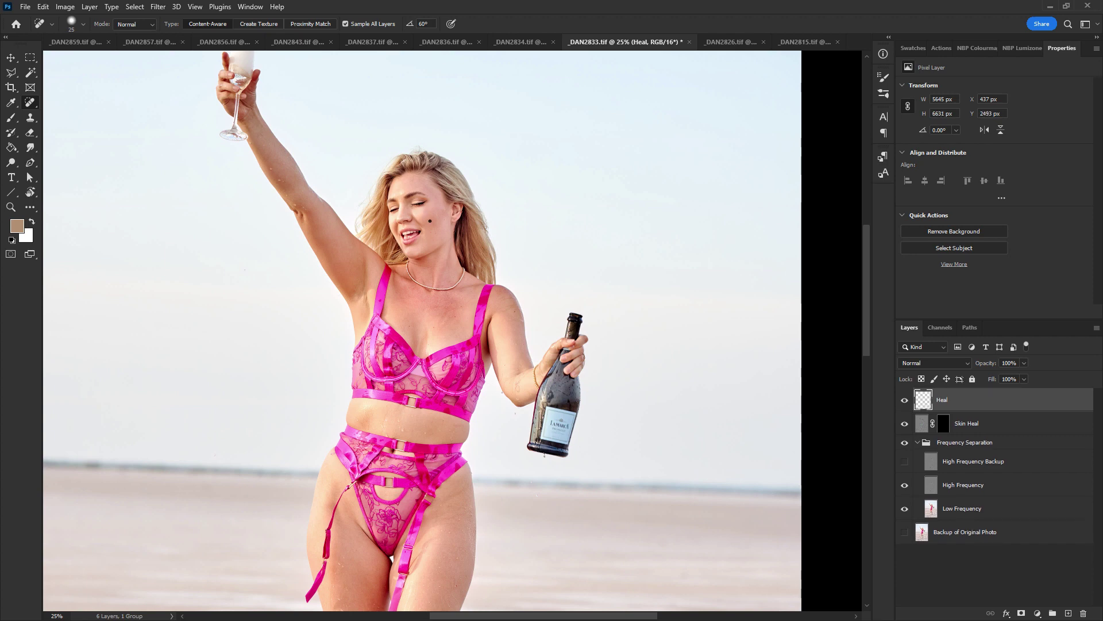
click(356, 295)
Close _DAN2833.tif with its changes saved
key(ctrl+alt+w)
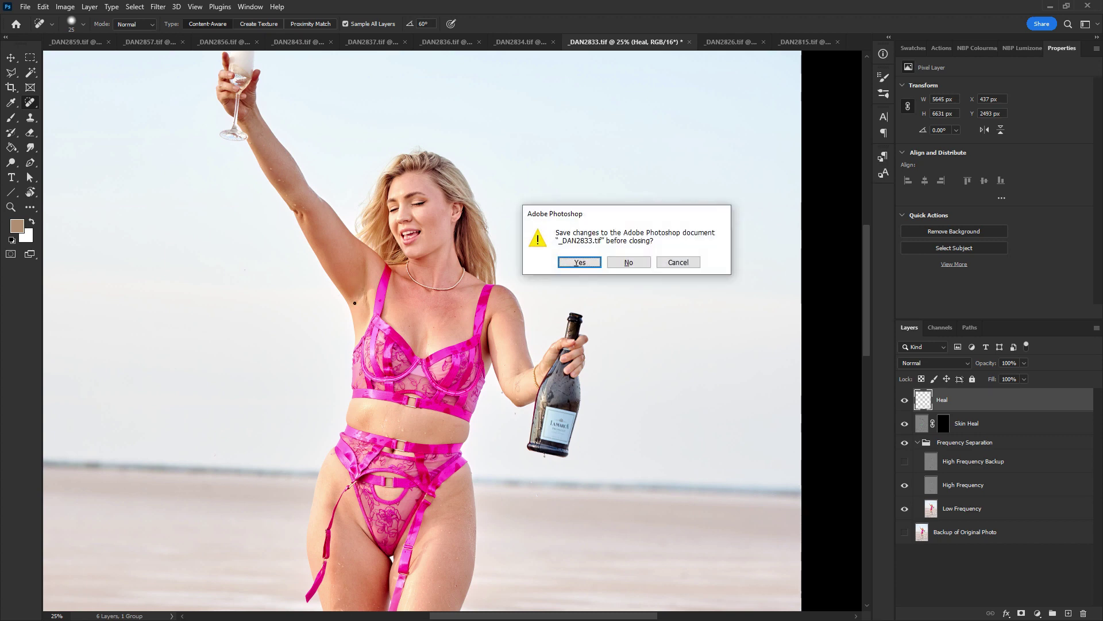
key(Return)
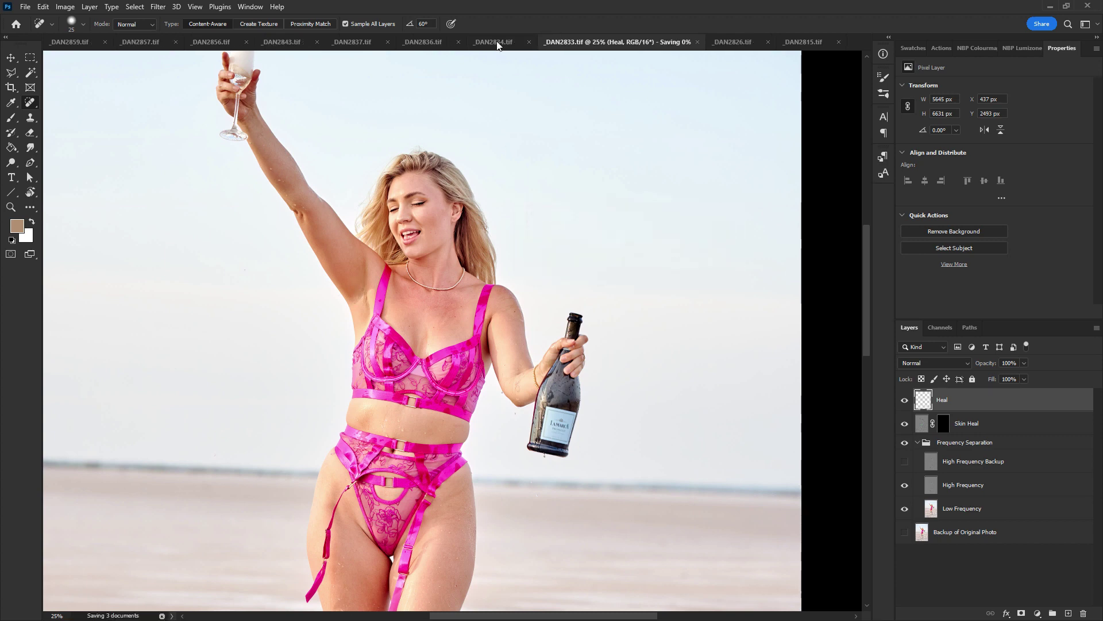
In _DAN2834.tif, on the Heal layer, remove the debris in the sand's lower-right corner with a 150 px Spot Healing Brush
click(498, 42)
click(942, 399)
key(z)
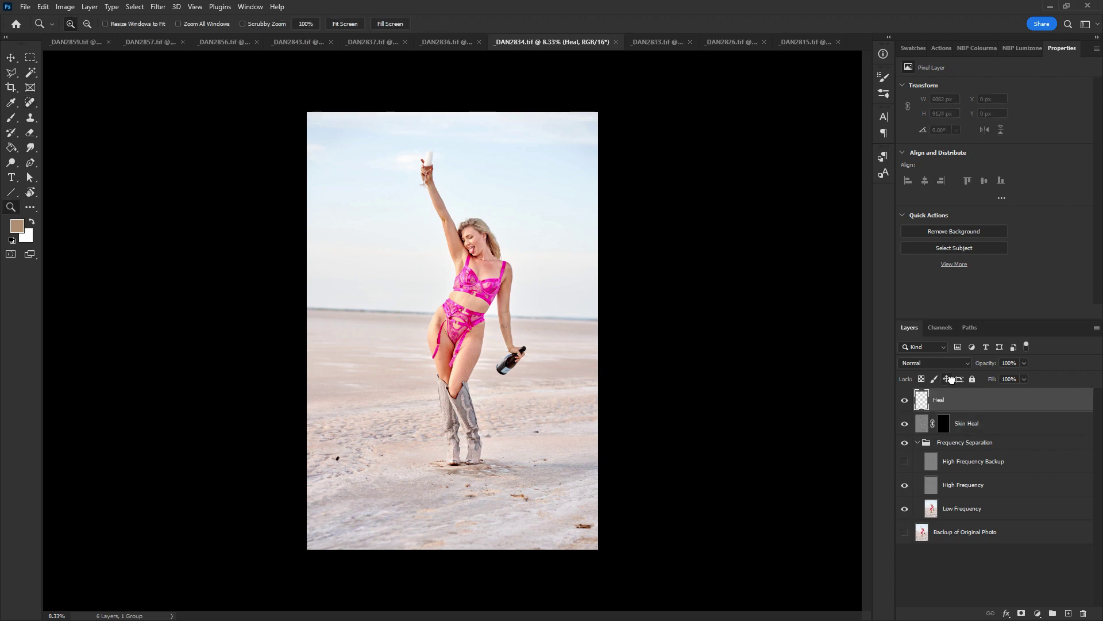
key(ctrl+plus)
key(ctrl+plus)
drag(680, 495, 631, 308)
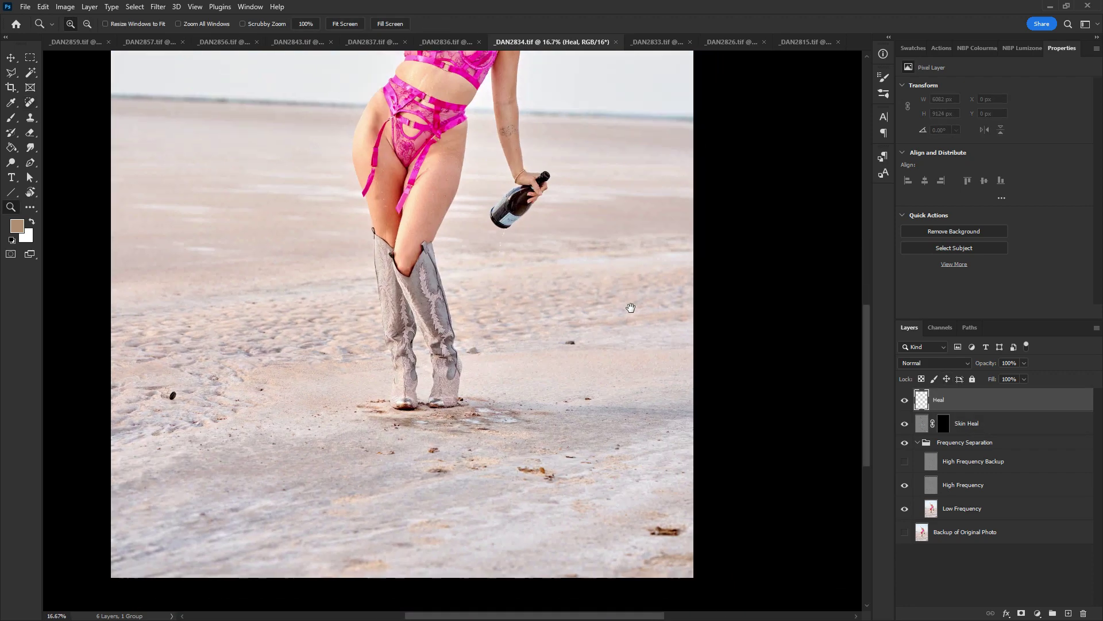
key(j)
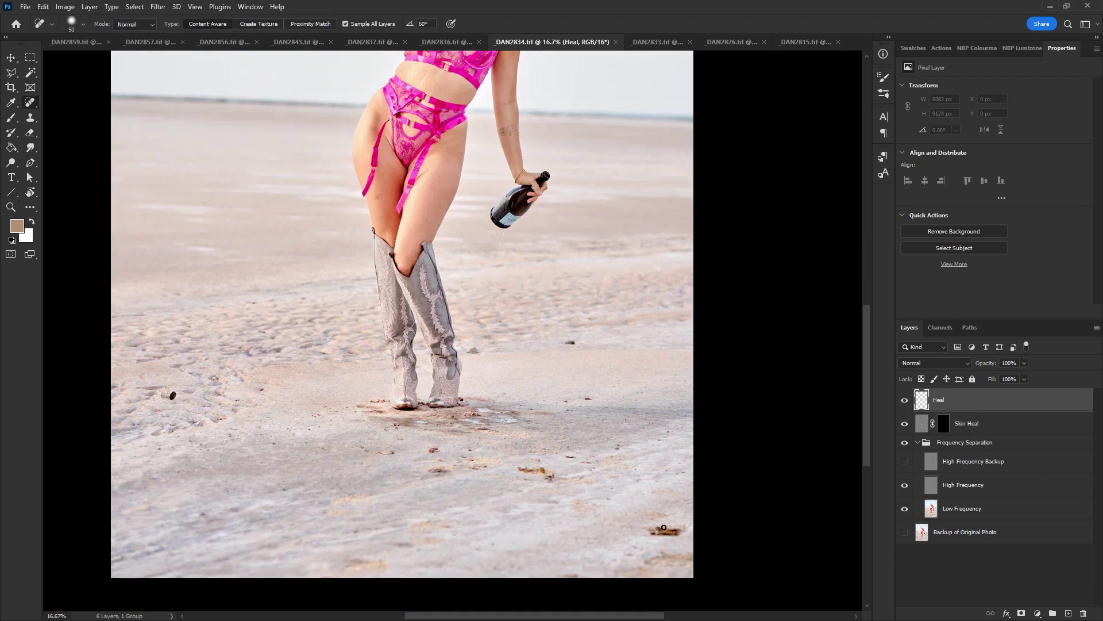
drag(656, 531, 684, 529)
key(bracketright)
key(bracketright)
key(bracketright)
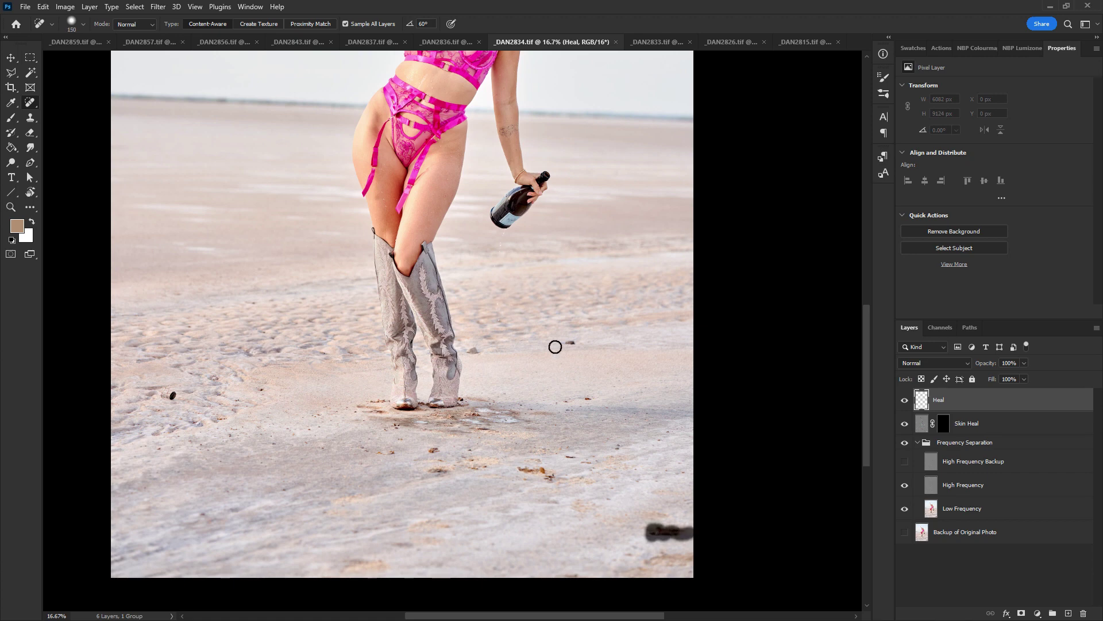
Heal the dark debris on the sand to the right of, below and to the left of the boots
click(572, 342)
click(587, 398)
drag(525, 468, 551, 472)
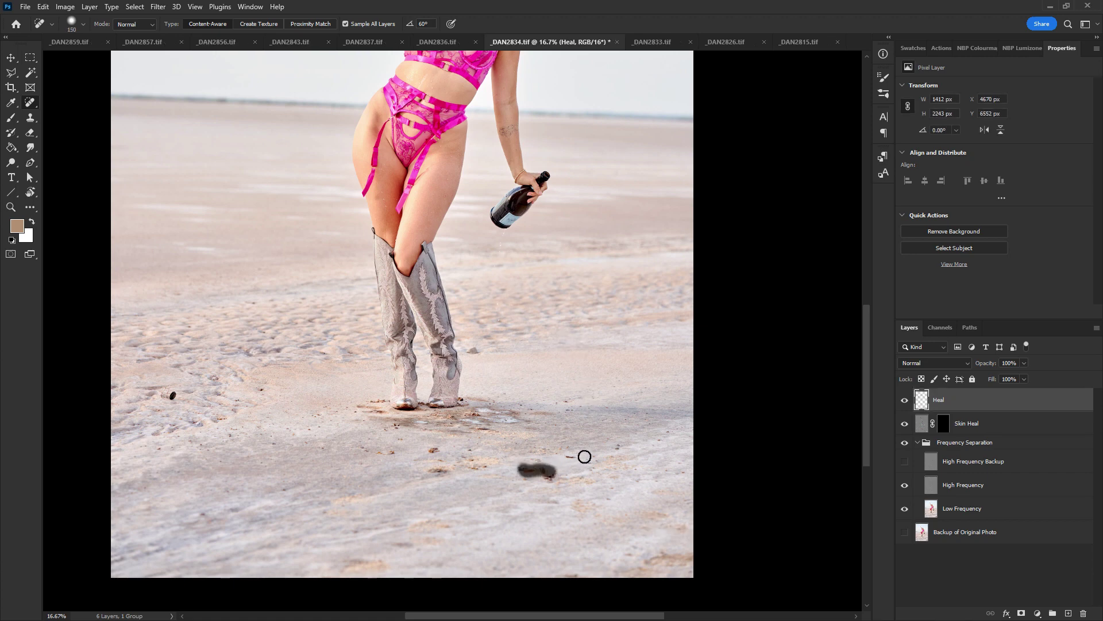
click(568, 457)
drag(434, 451, 444, 470)
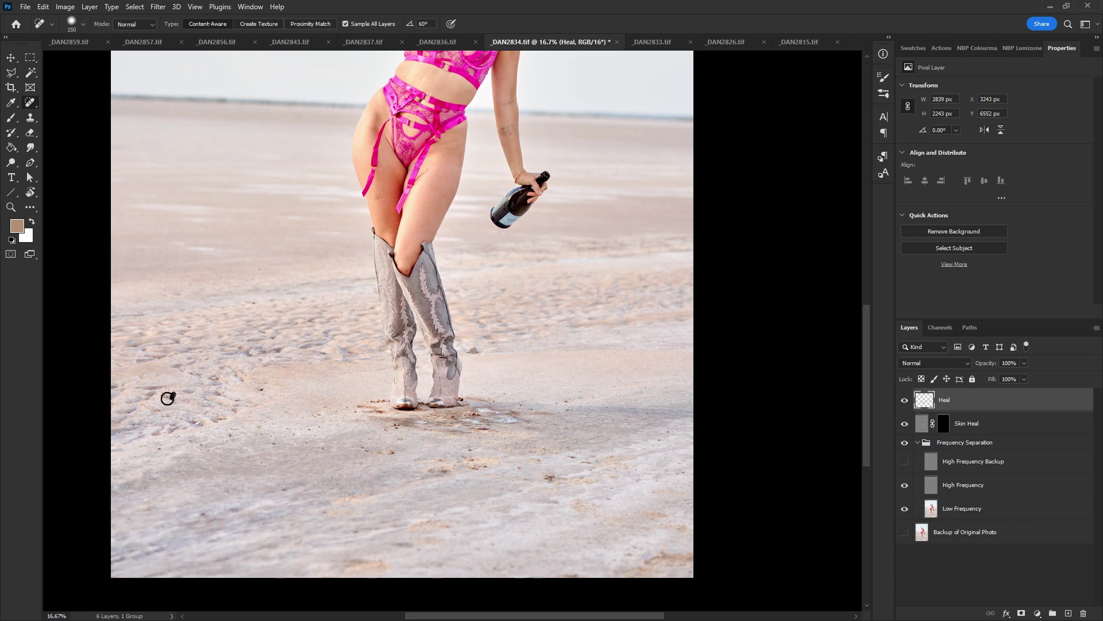
click(167, 395)
click(469, 450)
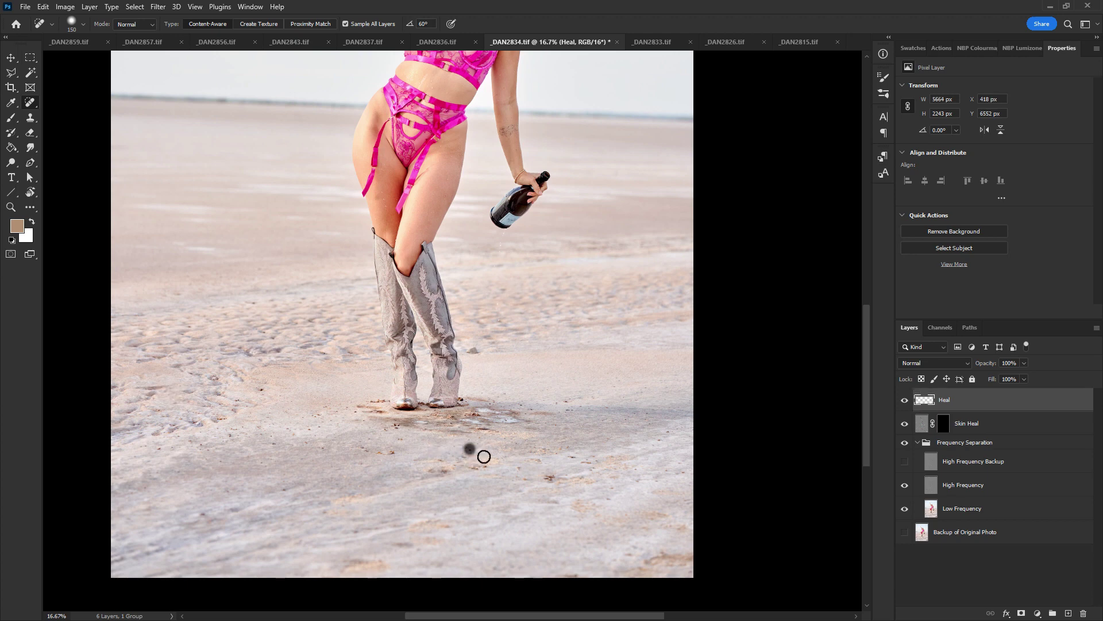
Clean up the remaining small specks on the sand just below the boots, adjusting the Spot Healing Brush size
click(484, 466)
click(440, 472)
key(bracketleft)
key(bracketleft)
key(bracketleft)
drag(481, 429, 488, 428)
key(bracketright)
key(bracketright)
key(bracketright)
key(bracketleft)
key(bracketleft)
key(bracketleft)
scroll(377, 199, up, 2)
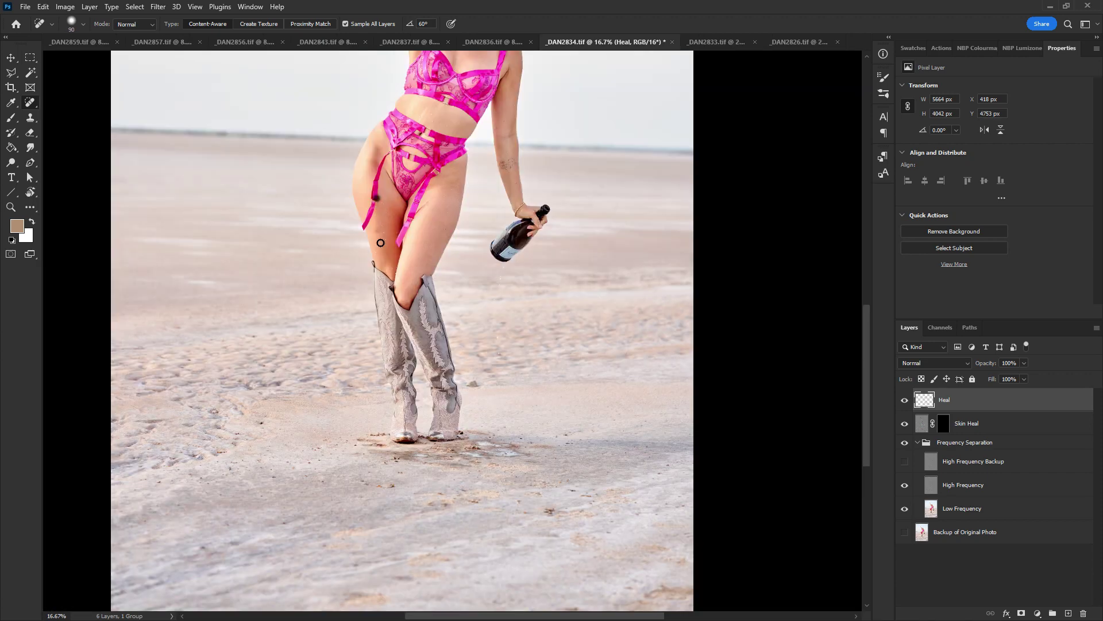
Undo the last heal beside the garter strap and heal the spots on the left thigh with a 50 px brush
key(ctrl+z)
key(ctrl+plus)
key(bracketleft)
key(bracketleft)
key(bracketleft)
key(bracketleft)
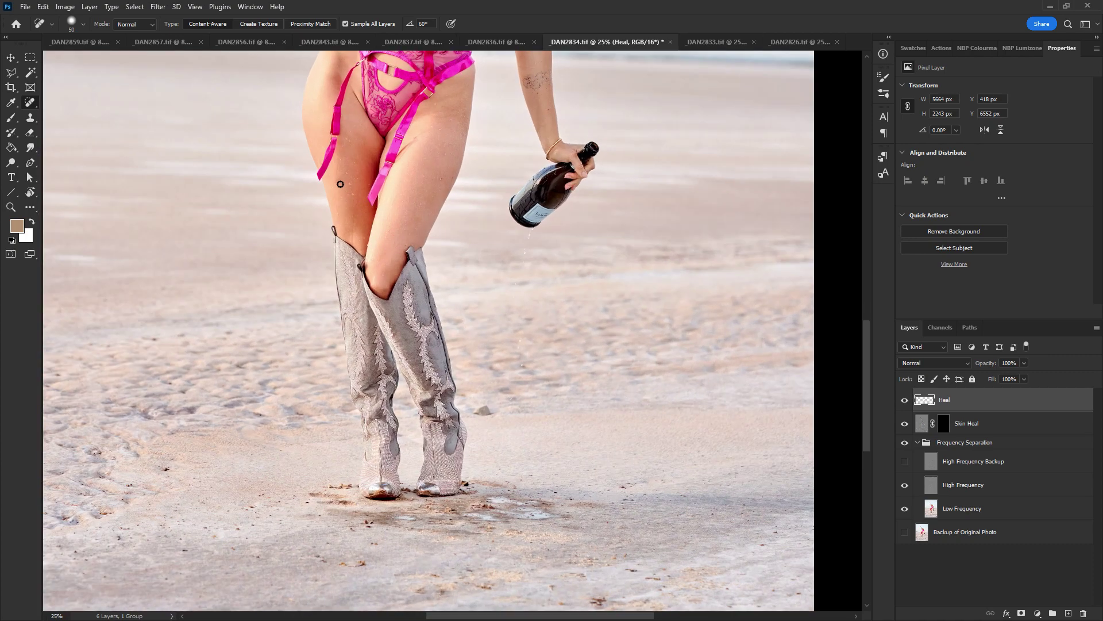
click(337, 182)
click(319, 160)
Heal the blemishes on the stomach, underarm and face, using a 35 px and then a 30 px Spot Healing Brush
drag(488, 245, 465, 368)
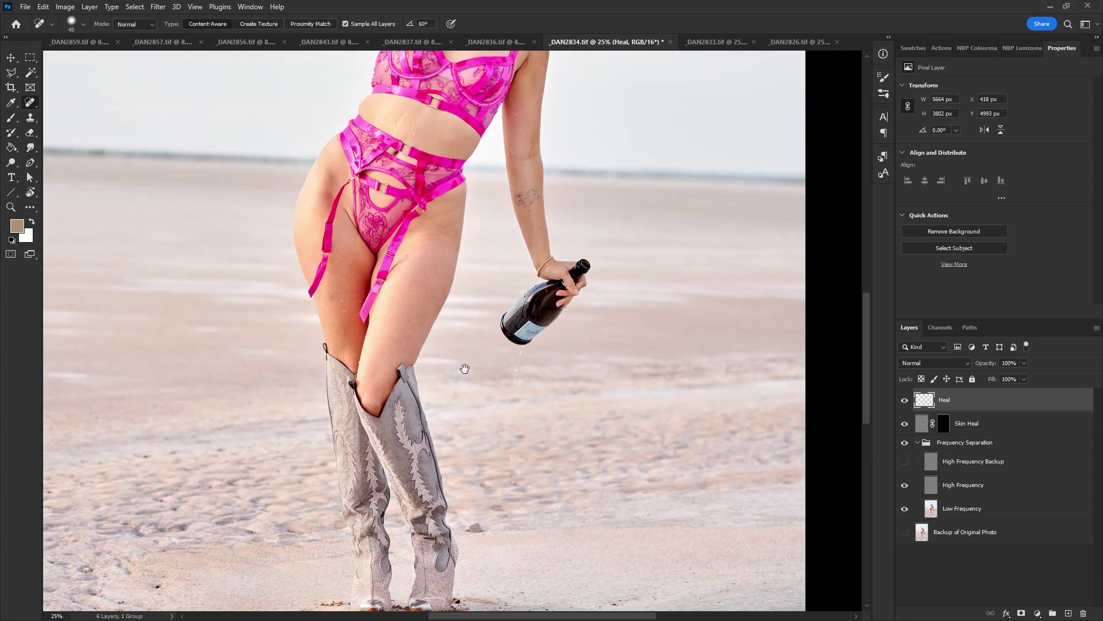
drag(490, 191, 428, 428)
click(313, 384)
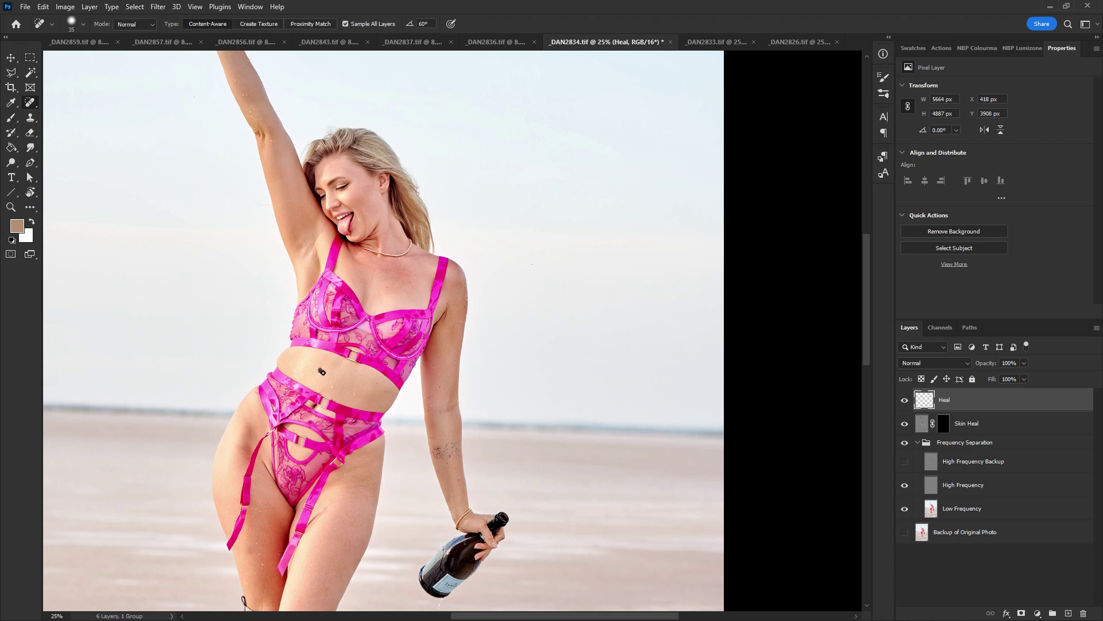
click(322, 371)
drag(323, 379, 324, 380)
click(298, 245)
click(344, 197)
drag(348, 195, 347, 196)
Close _DAN2834.tif with its changes saved and select the Heal layer in _DAN2836.tif
key(ctrl+w)
key(Escape)
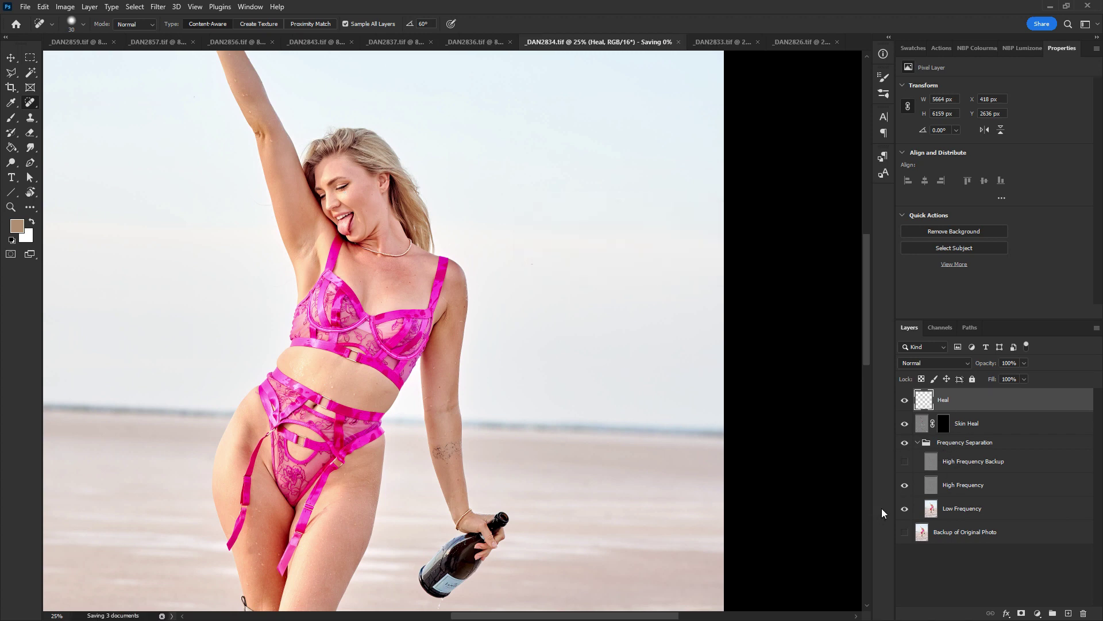
click(483, 41)
click(964, 409)
Heal the dark debris on the sand left of the boots with a 90 px Spot Healing Brush
key(z)
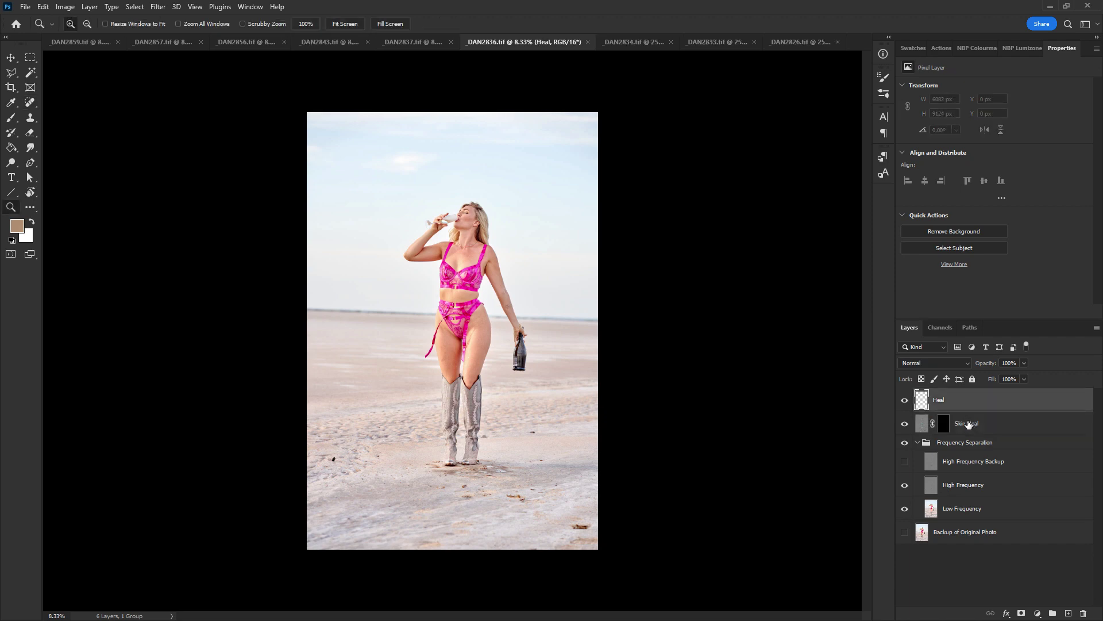
key(ctrl+plus)
drag(670, 378, 657, 263)
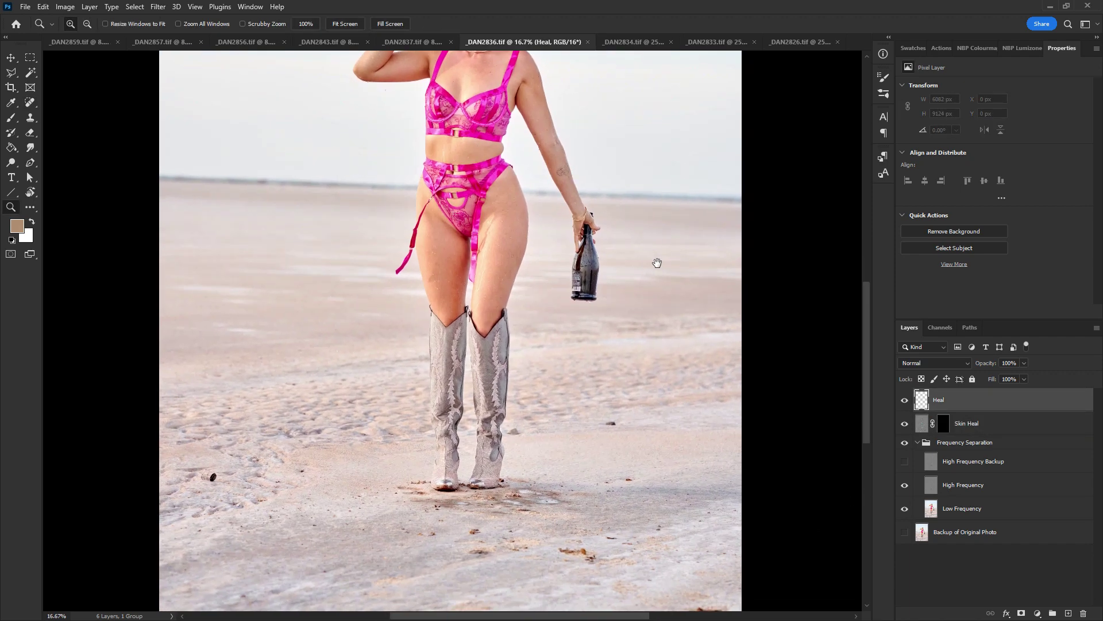
key(j)
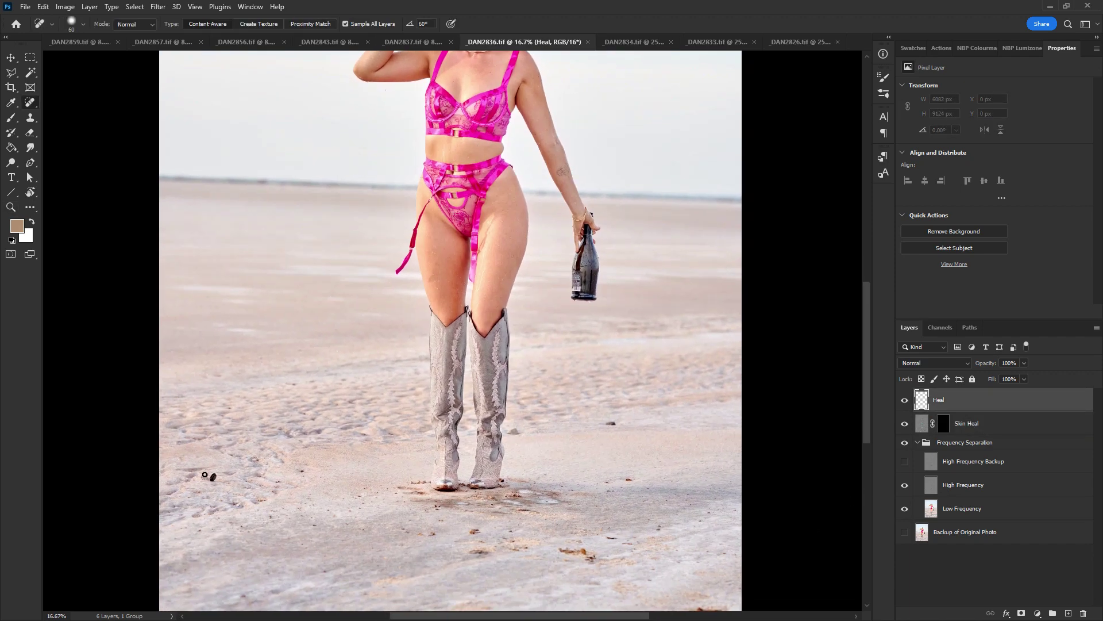
key(bracketright)
key(bracketright)
key(bracketright)
drag(204, 477, 223, 473)
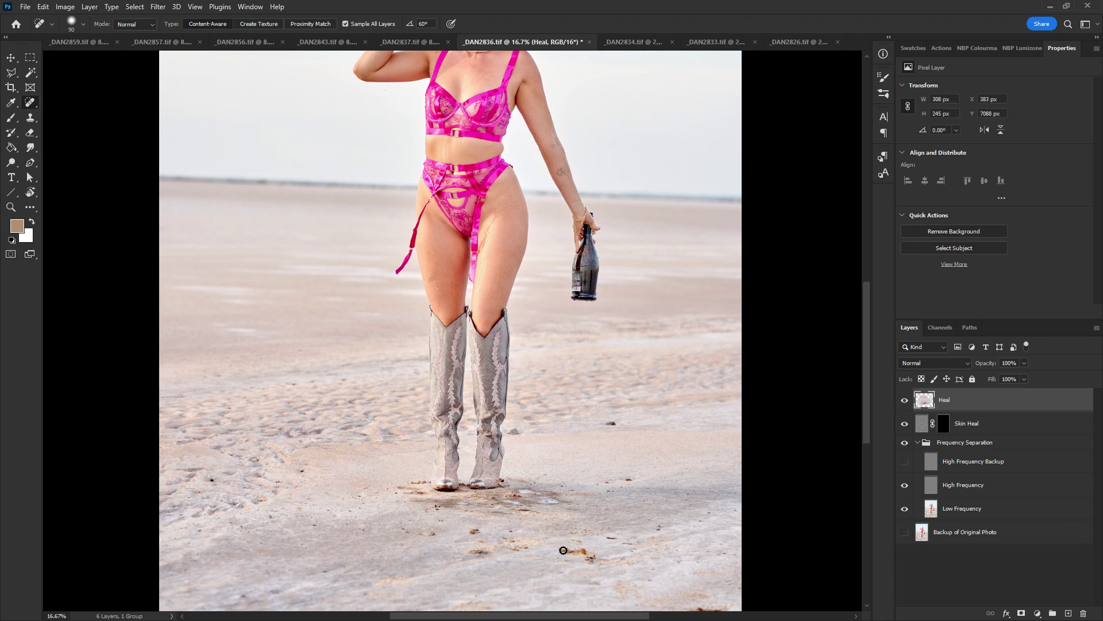
Remove the debris on the sand below and to the right of the boots and near the lower-right corner
drag(563, 550, 595, 553)
drag(627, 479, 636, 479)
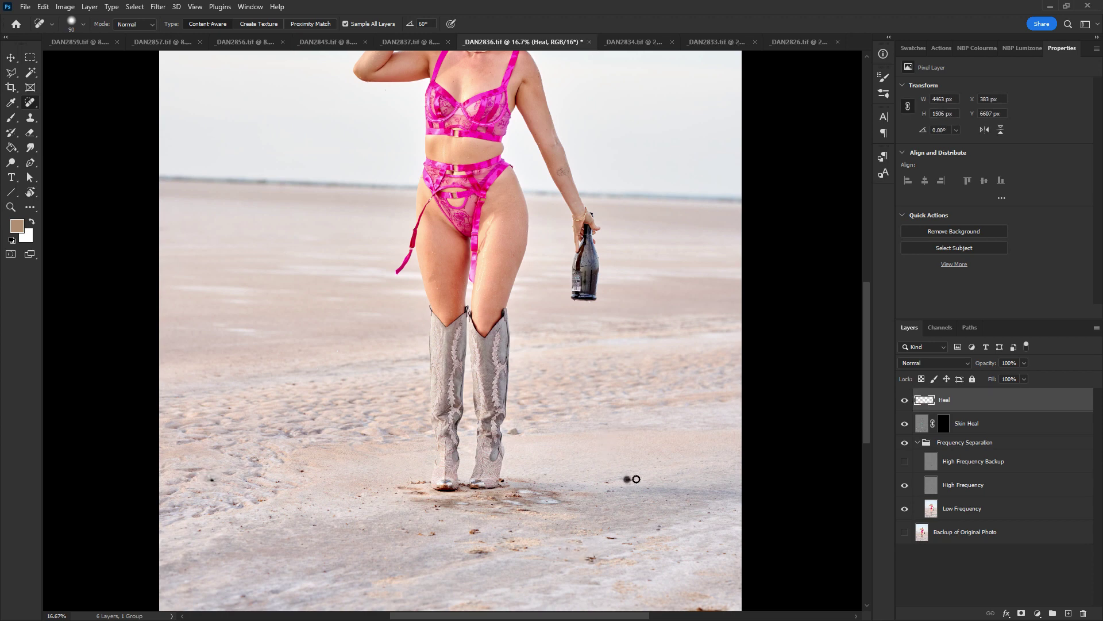
drag(471, 532, 481, 532)
scroll(608, 256, down, 3)
drag(661, 500, 698, 502)
drag(589, 425, 572, 427)
click(481, 425)
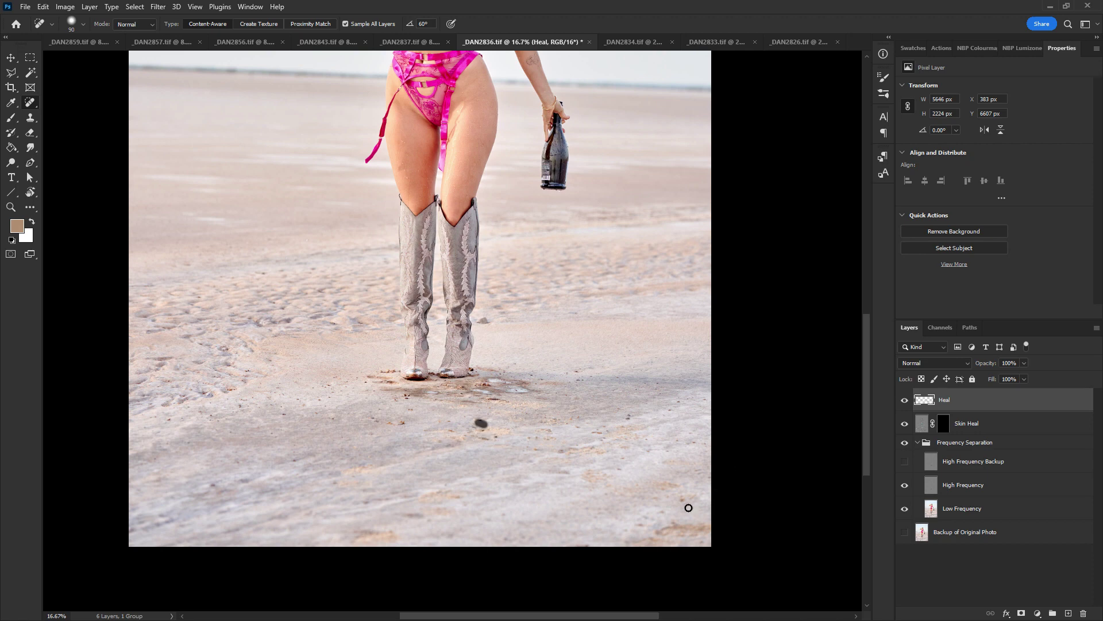
Heal the marks on the left thigh beside the garter strap with a 60 px Spot Healing Brush
drag(456, 181, 465, 250)
click(407, 211)
drag(407, 220, 408, 228)
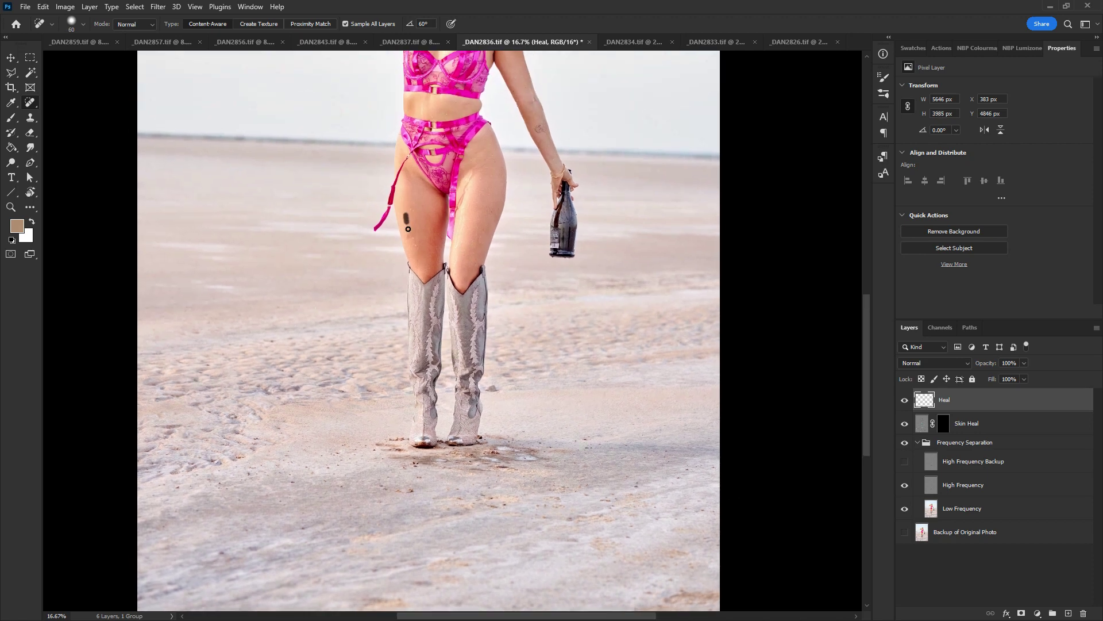
Heal the stomach marks with a 40 px Spot Healing Brush and the facial blemishes with a smaller one
drag(479, 223, 488, 322)
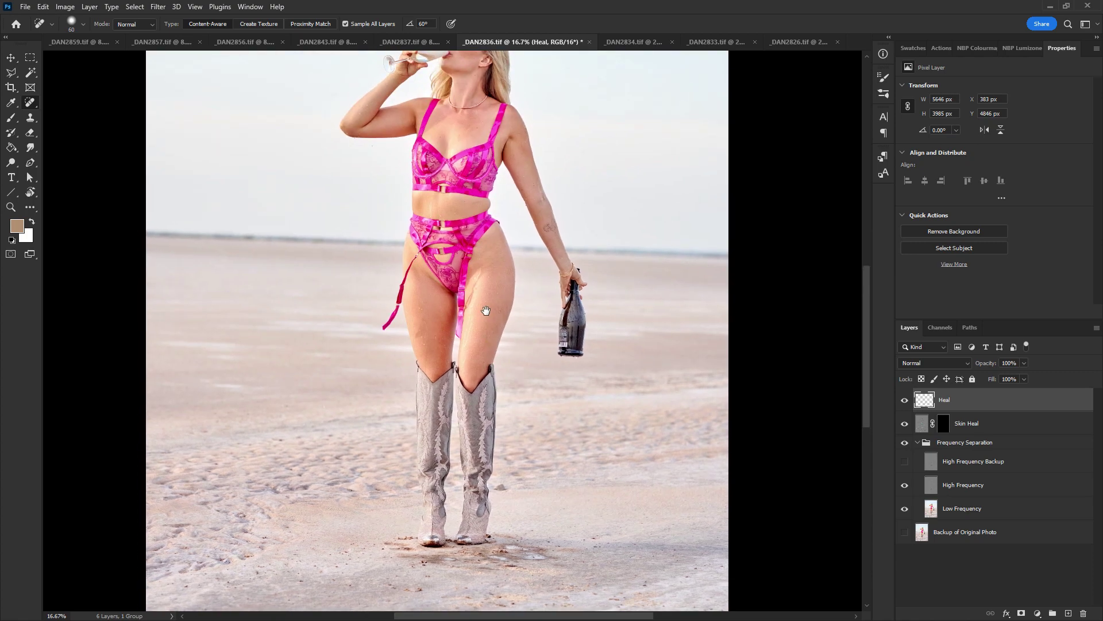
key(ctrl+plus)
key(ctrl+plus)
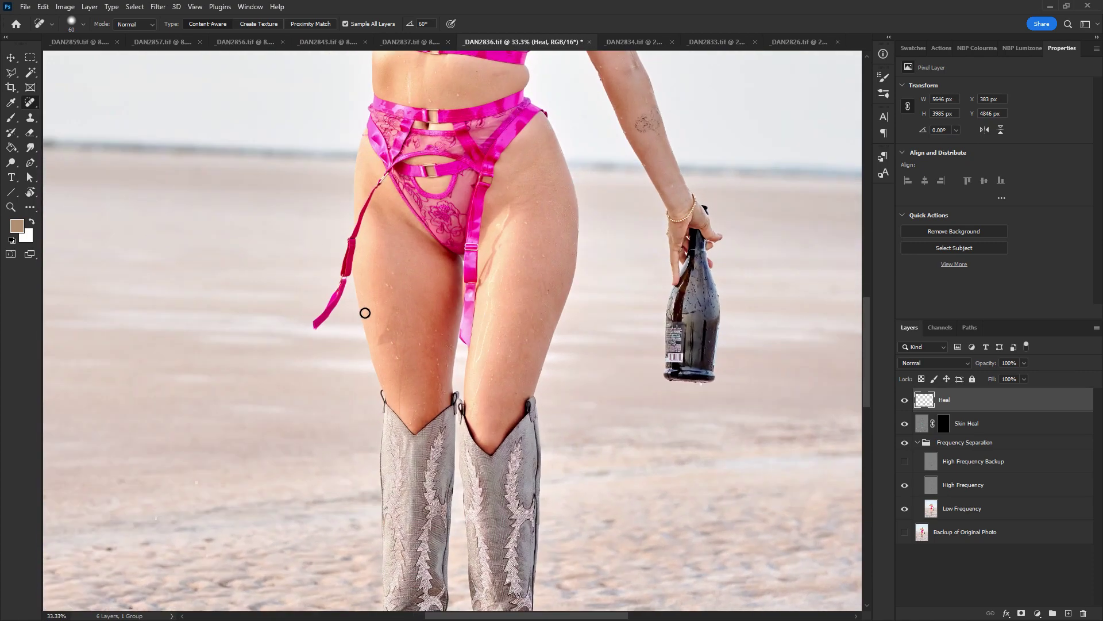
key([)
key([)
scroll(465, 468, up, 5)
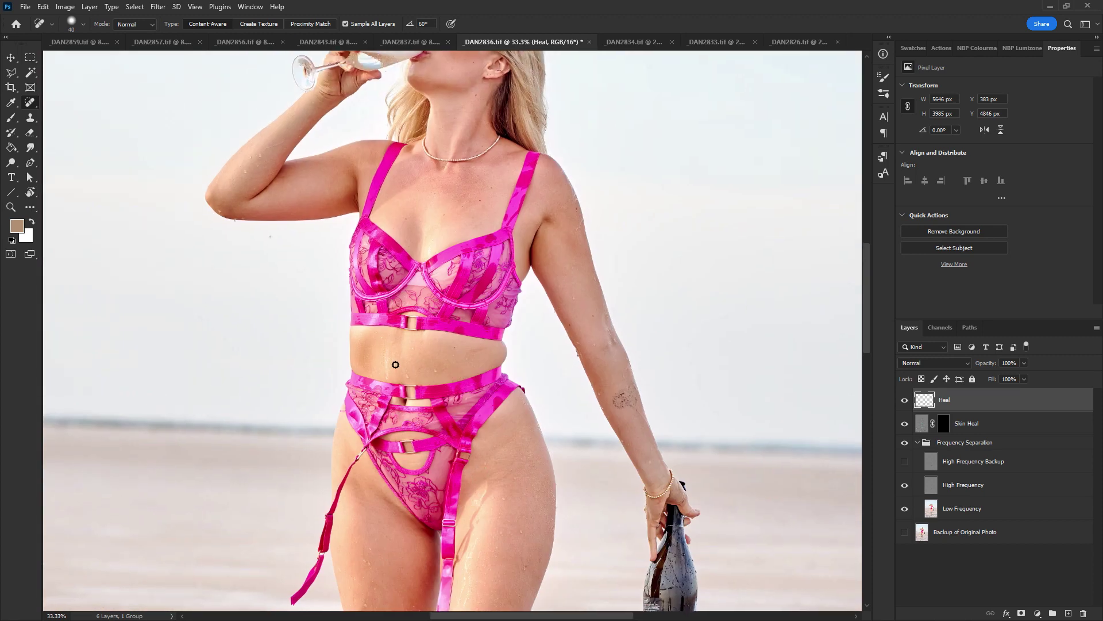
drag(387, 357, 389, 374)
key(bracketleft)
scroll(473, 228, up, 3)
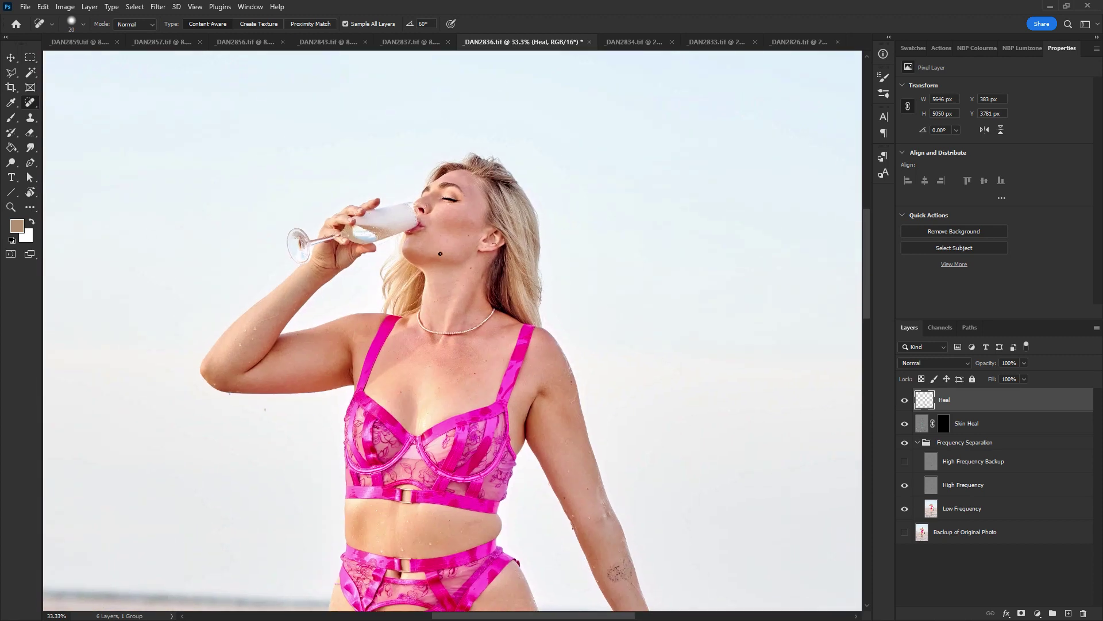
click(439, 210)
Close _DAN2836.tif with its changes saved and select the Heal layer in _DAN2837.tif
key(ctrl+w)
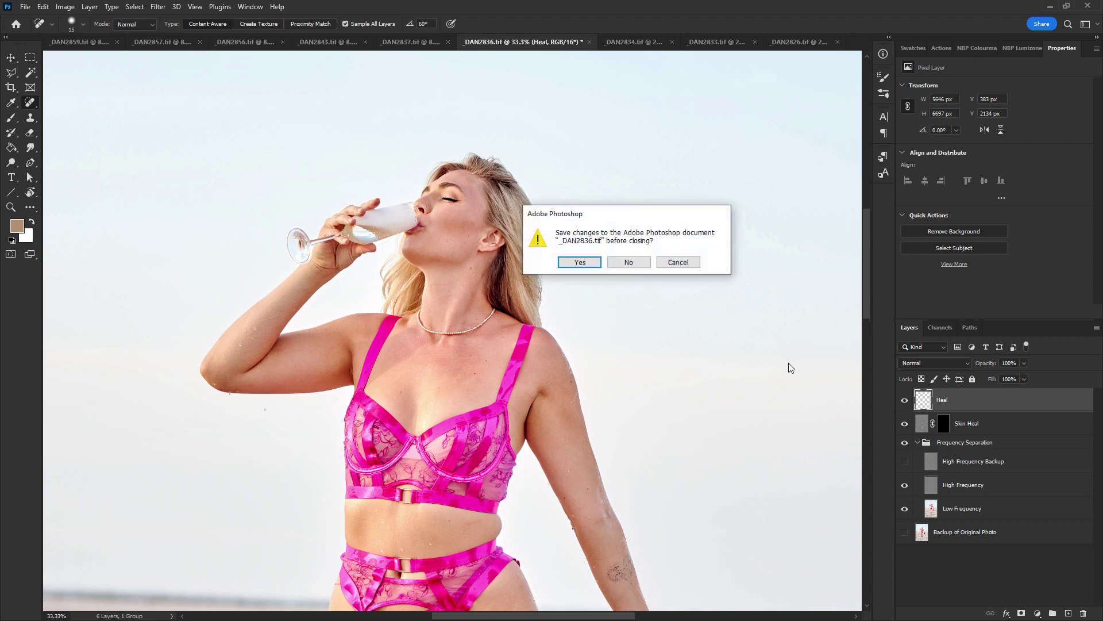
click(578, 260)
click(384, 44)
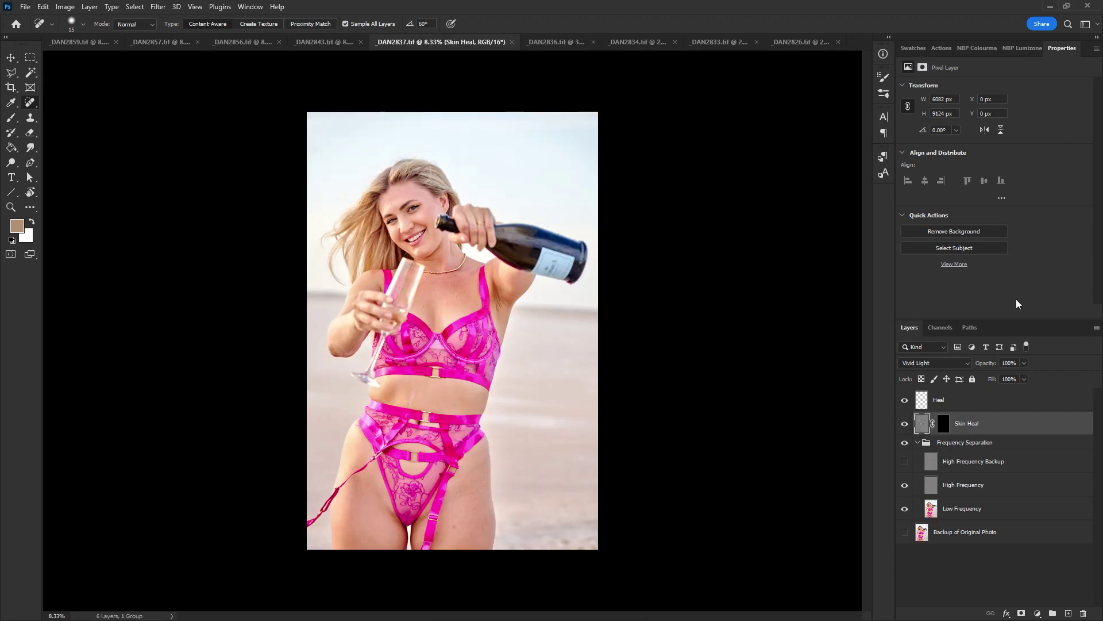
click(982, 403)
Heal the marks in the middle of the stomach with a 70 px Spot Healing Brush
key(ctrl+plus)
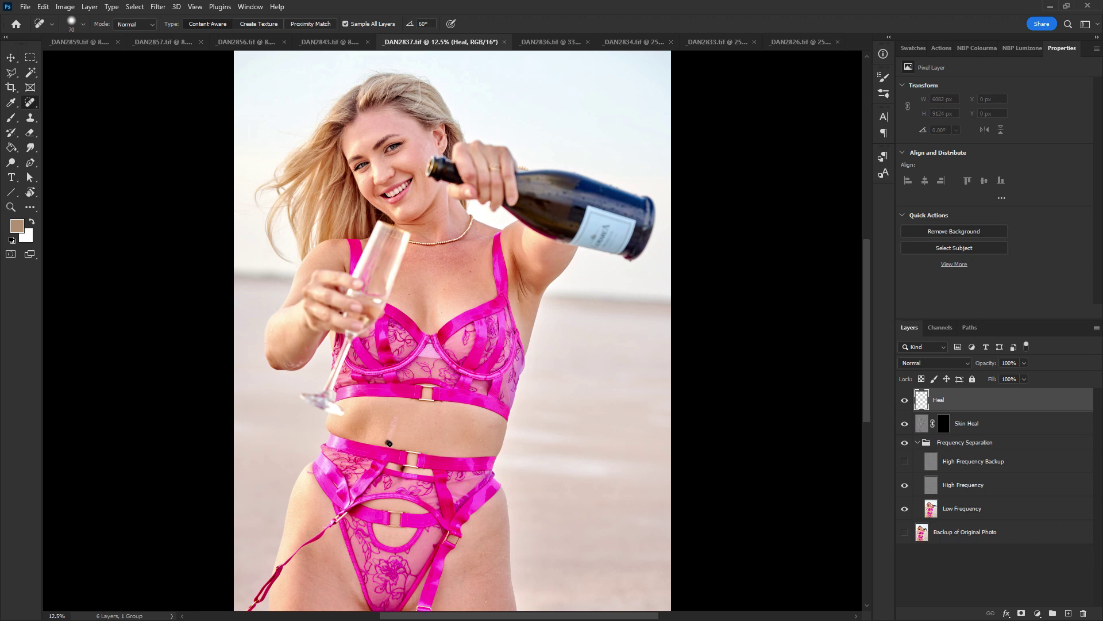
drag(389, 443, 389, 440)
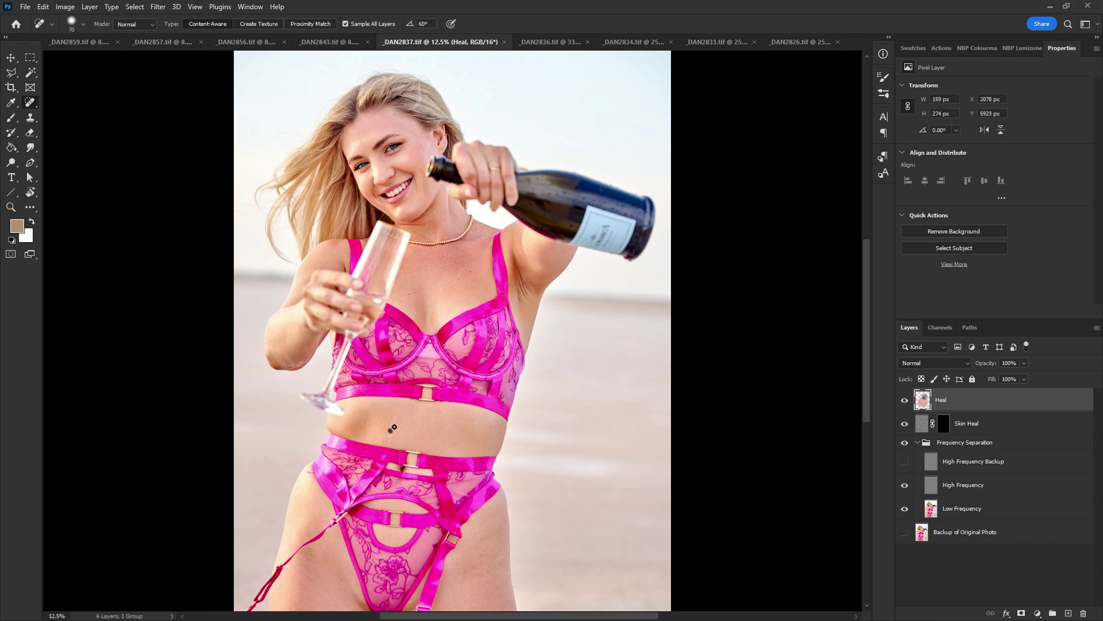
drag(396, 427, 392, 421)
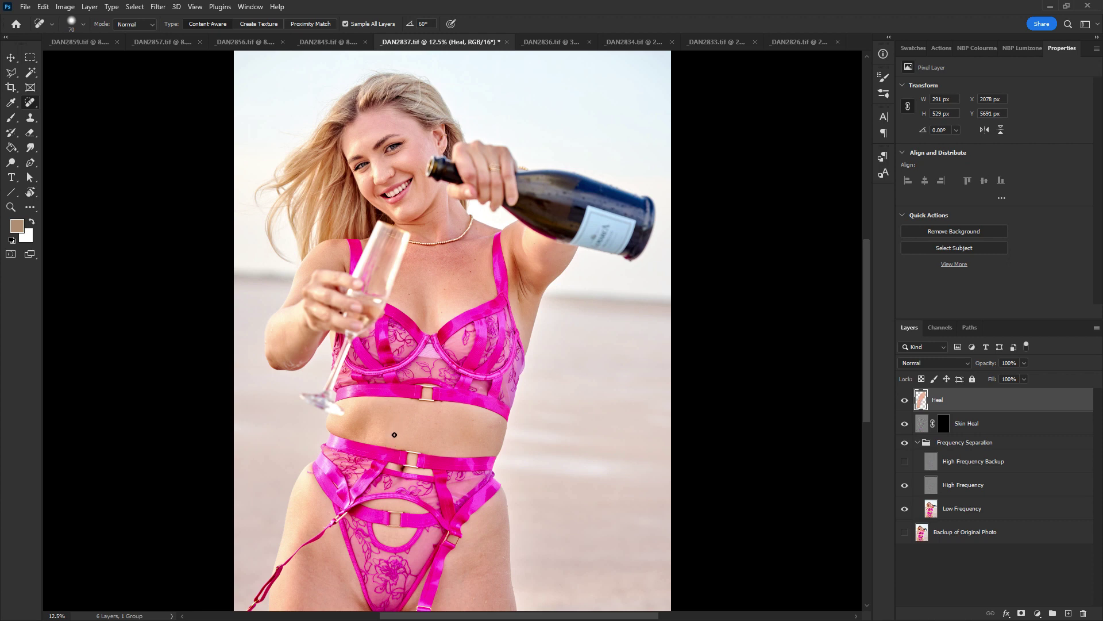
Heal the spots on both upper thighs with an enlarged Spot Healing Brush
mouse_move(591, 489)
mouse_down()
mouse_move(692, 122)
mouse_move(627, 327)
mouse_up()
key(bracketright)
key(bracketright)
key(bracketright)
key(bracketright)
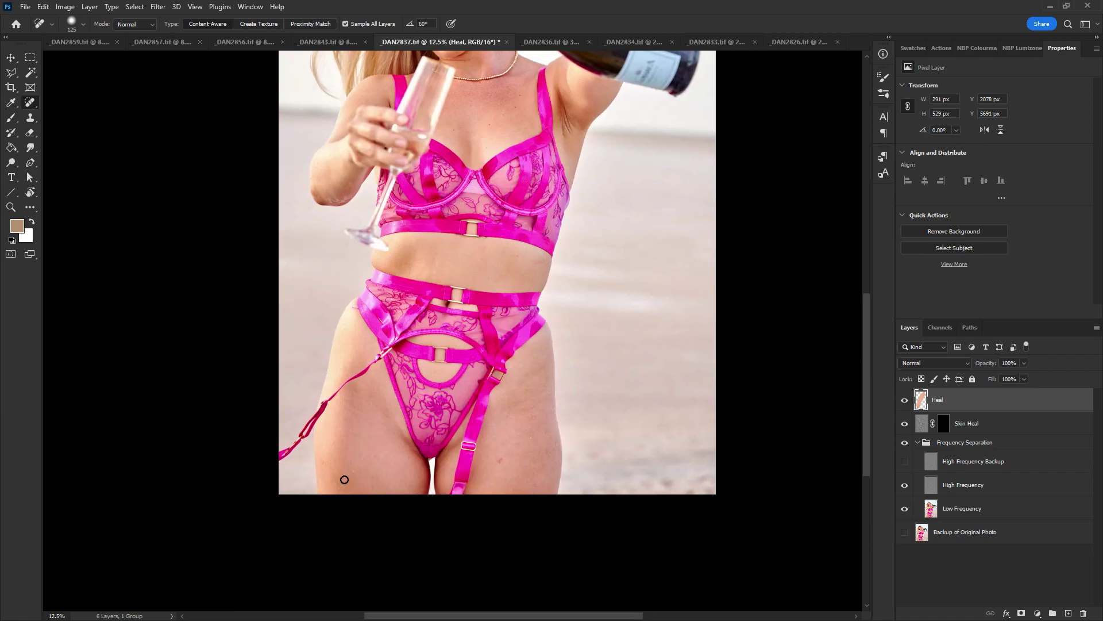
key(bracketright)
click(336, 487)
click(332, 478)
click(350, 489)
click(327, 460)
click(501, 447)
click(504, 464)
Heal the forehead blemish with an 80 px Spot Healing Brush and close _DAN2837.tif with its changes saved
drag(495, 174, 469, 445)
key(bracketleft)
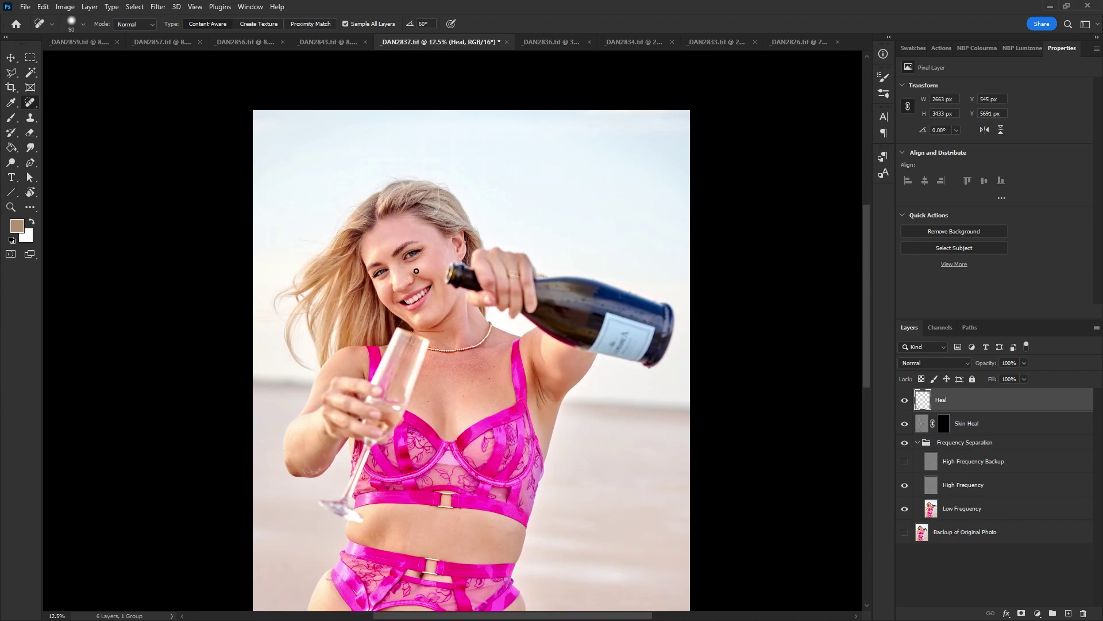
click(381, 251)
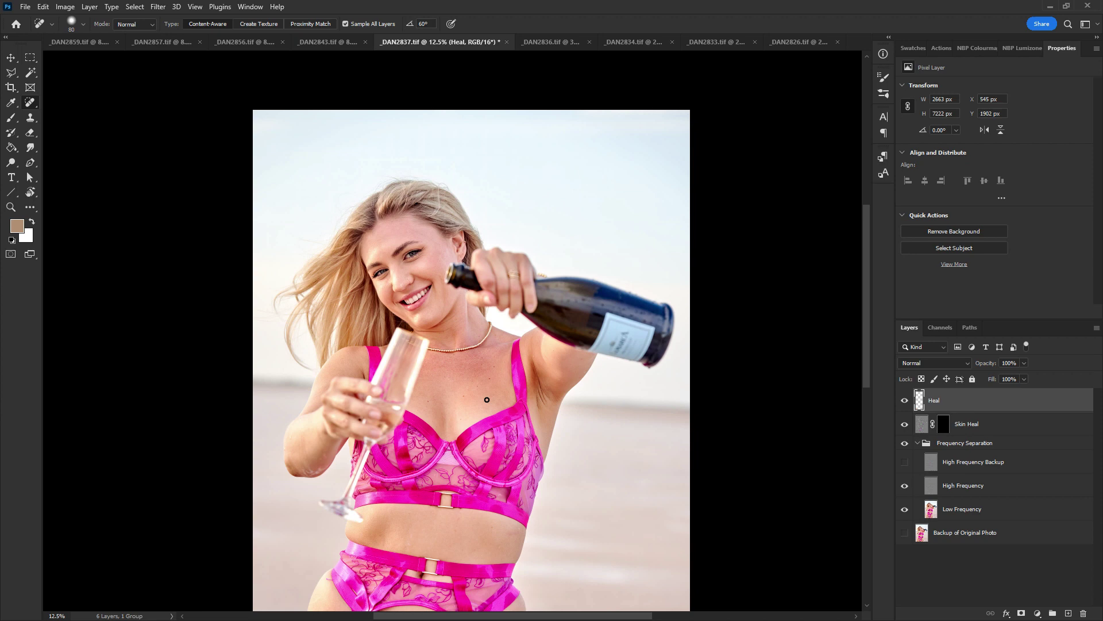
key(ctrl+alt+w)
key(Return)
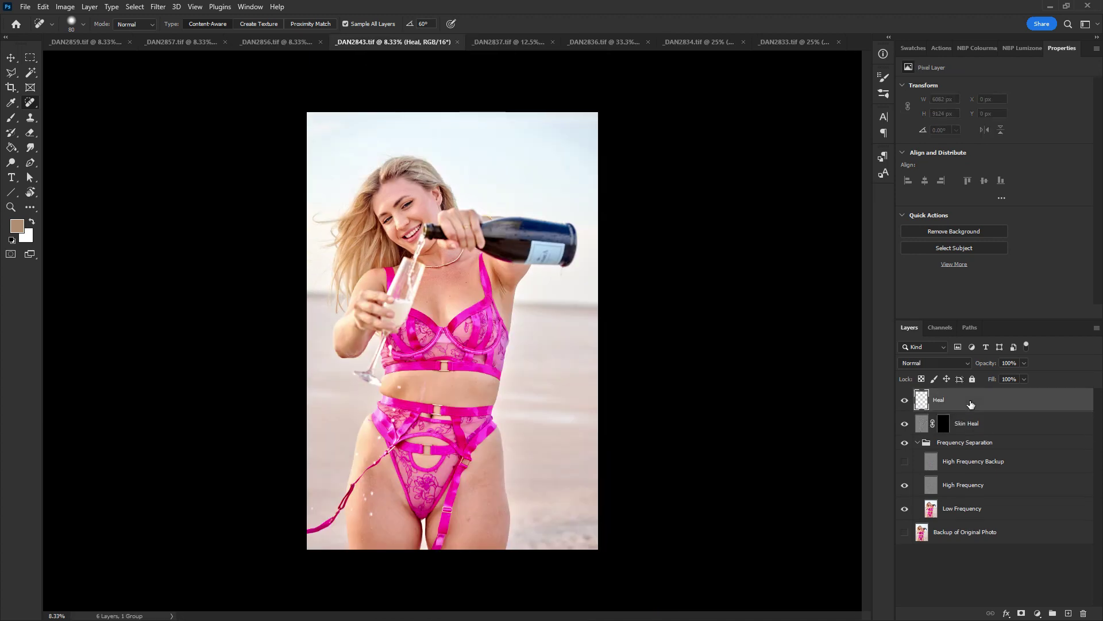
Heal the marks in the middle of the stomach in _DAN2843.tif with the Spot Healing Brush, adjusting its size as needed
key(ctrl+plus)
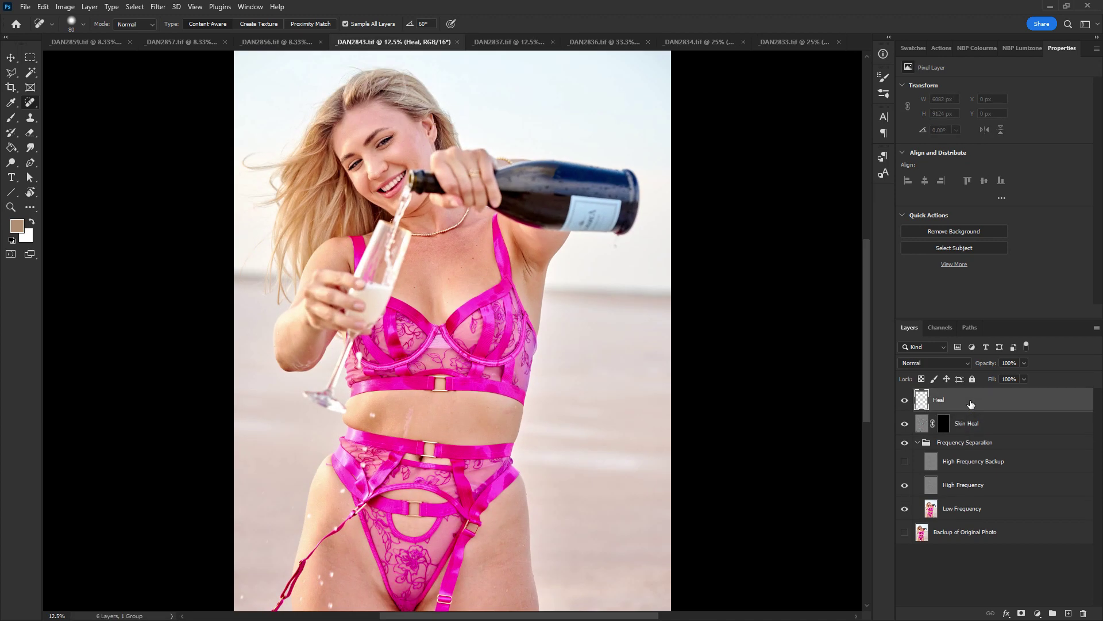
key(ctrl+plus)
scroll(424, 382, down, 2)
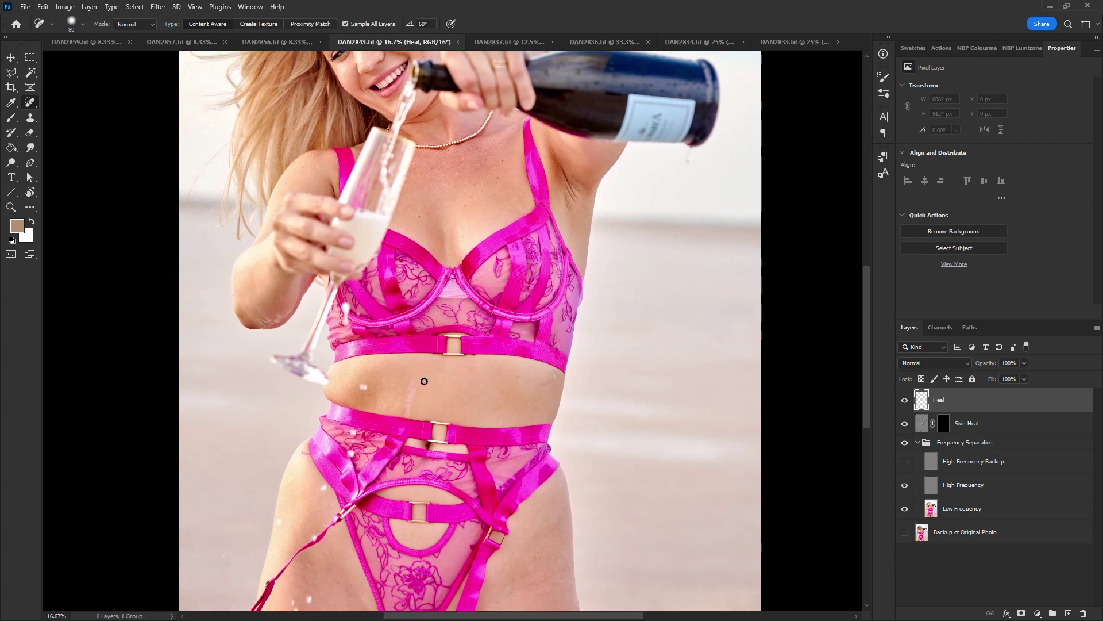
key(bracketright)
key(bracketright)
click(419, 378)
click(414, 386)
key(bracketleft)
key(bracketleft)
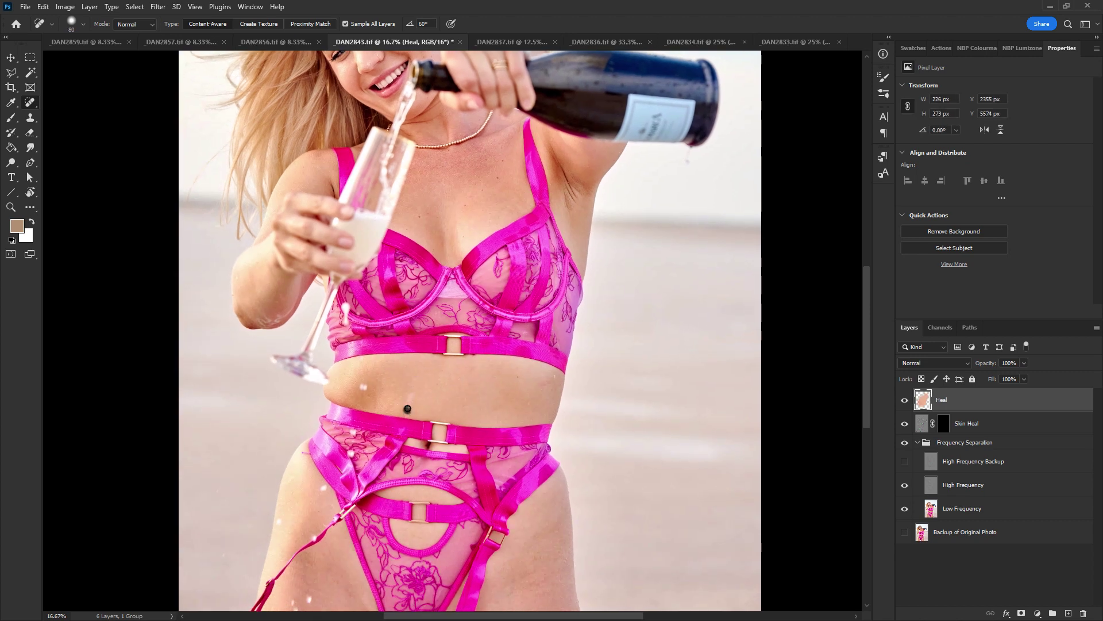
click(407, 408)
click(411, 394)
key(bracketleft)
key(bracketleft)
click(410, 409)
Heal the spots on both upper thighs with a Spot Healing Brush of about 90 px
drag(381, 496, 498, 242)
key(bracketright)
key(bracketright)
click(407, 444)
click(387, 405)
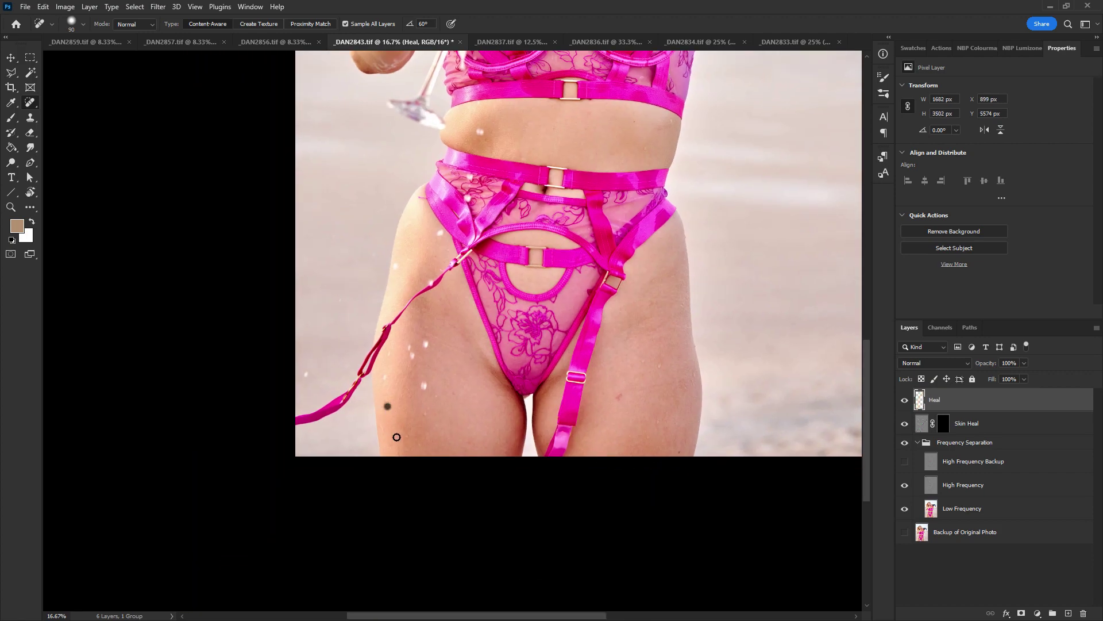
click(399, 444)
key(bracketright)
click(616, 405)
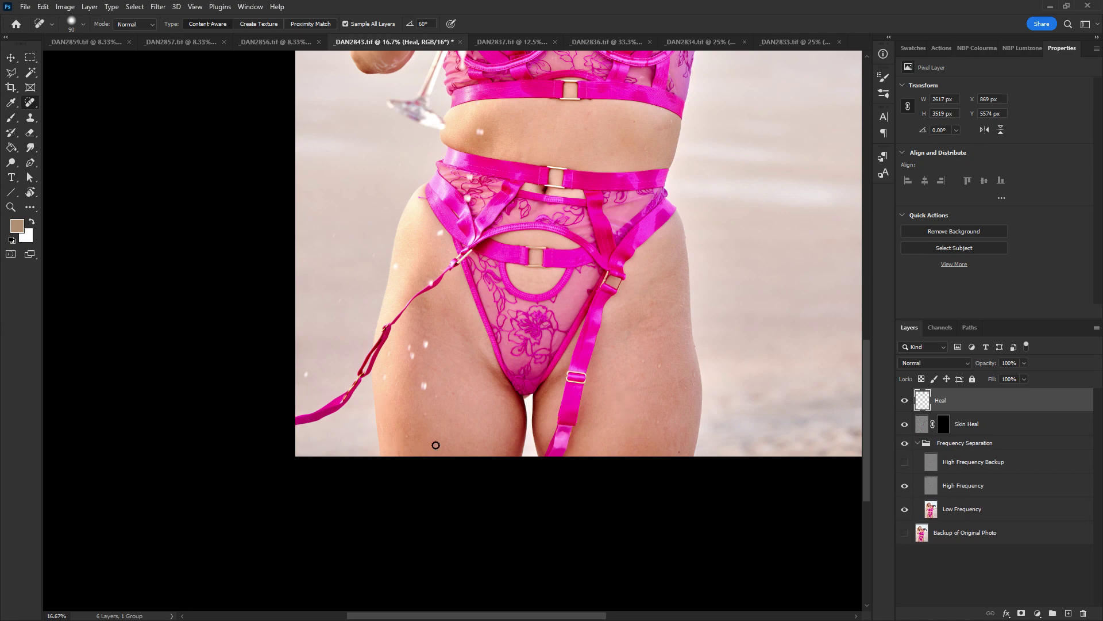
click(408, 435)
Heal the blemish between the eyebrows with a 50 px Spot Healing Brush and close _DAN2843.tif with its changes saved
drag(493, 300, 428, 505)
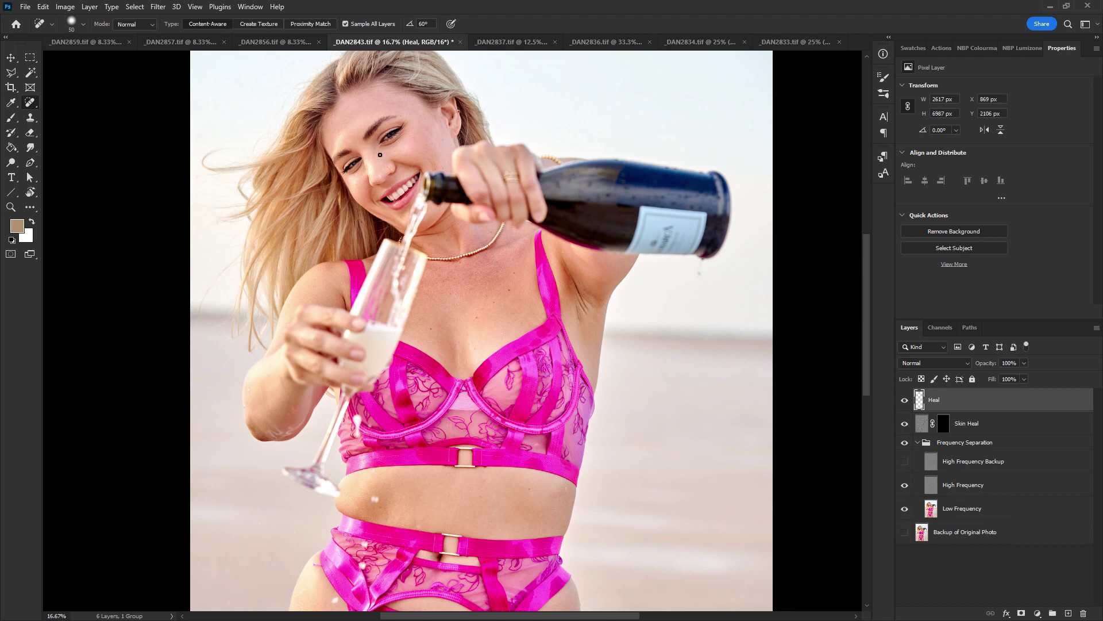
click(351, 139)
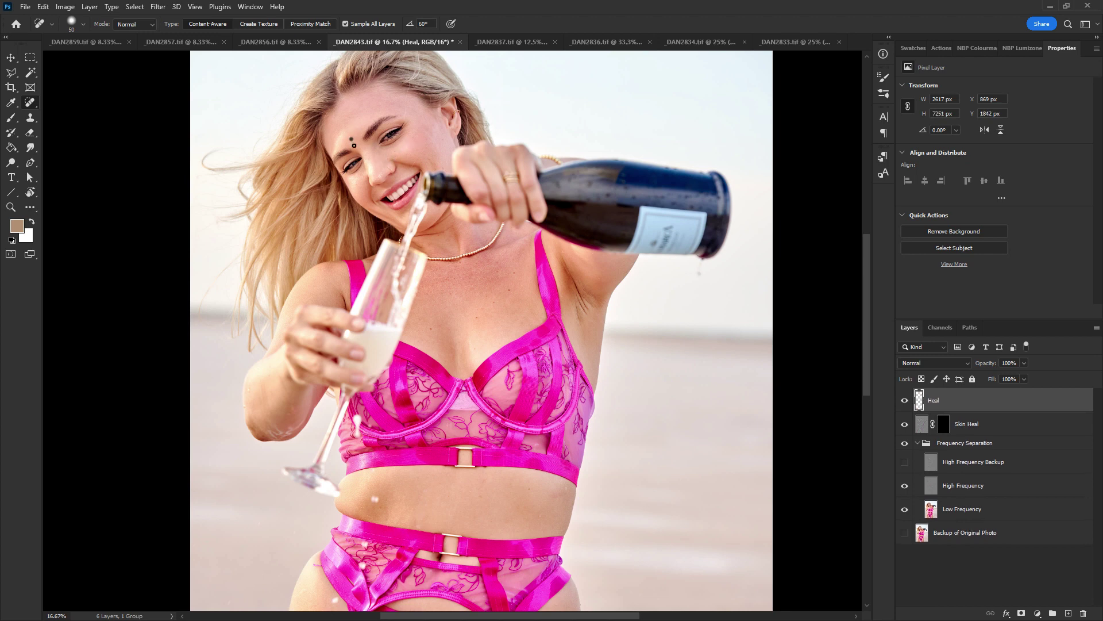
key(ctrl+alt+w)
key(Return)
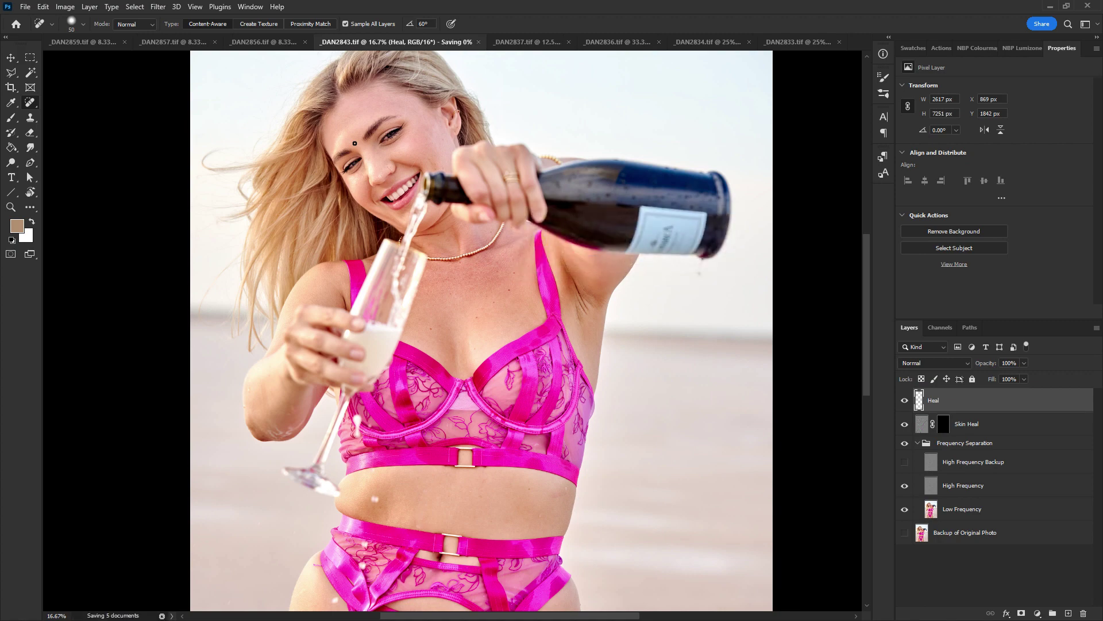
On the Heal layer of _DAN2856.tif, heal the vertical streak on the stomach with an 80 px Spot Healing Brush
click(264, 48)
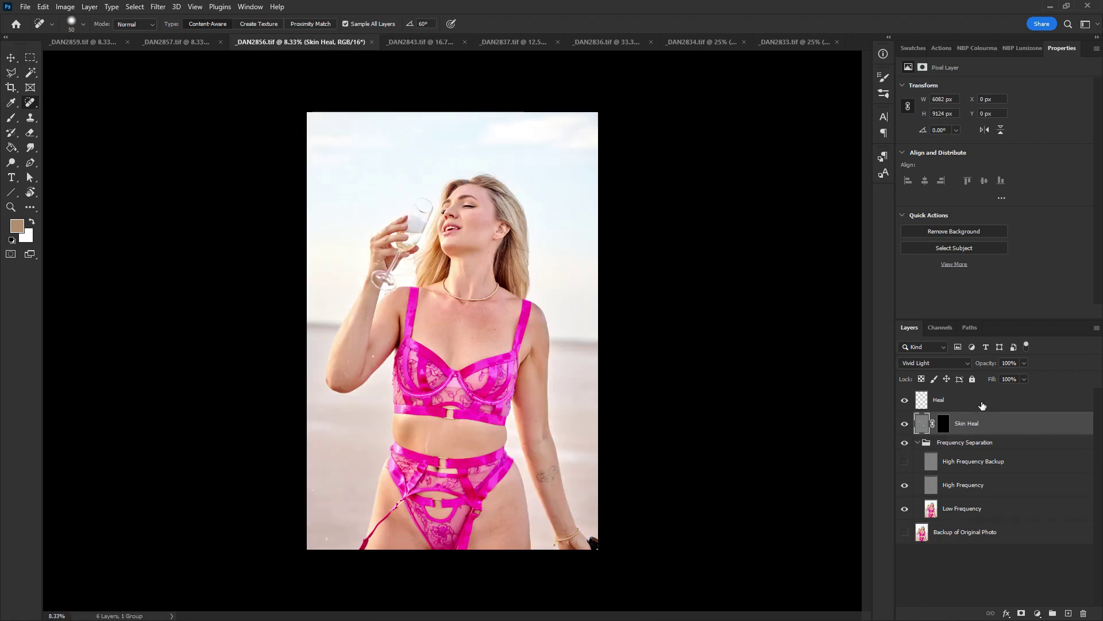
key(ctrl+plus)
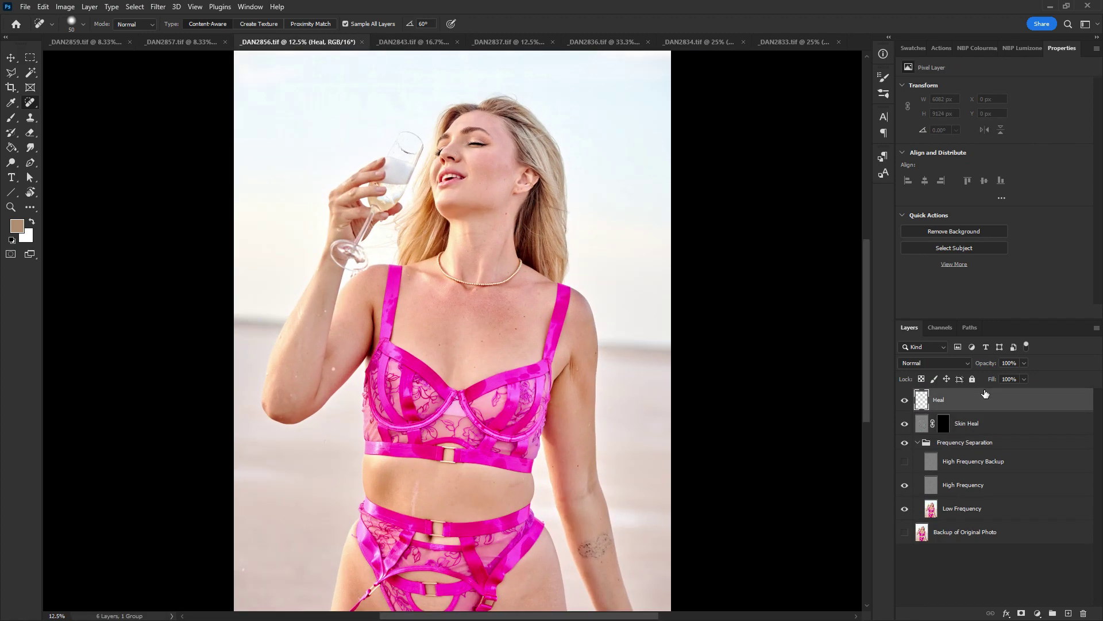
drag(482, 466, 542, 318)
key(bracketright)
key(bracketright)
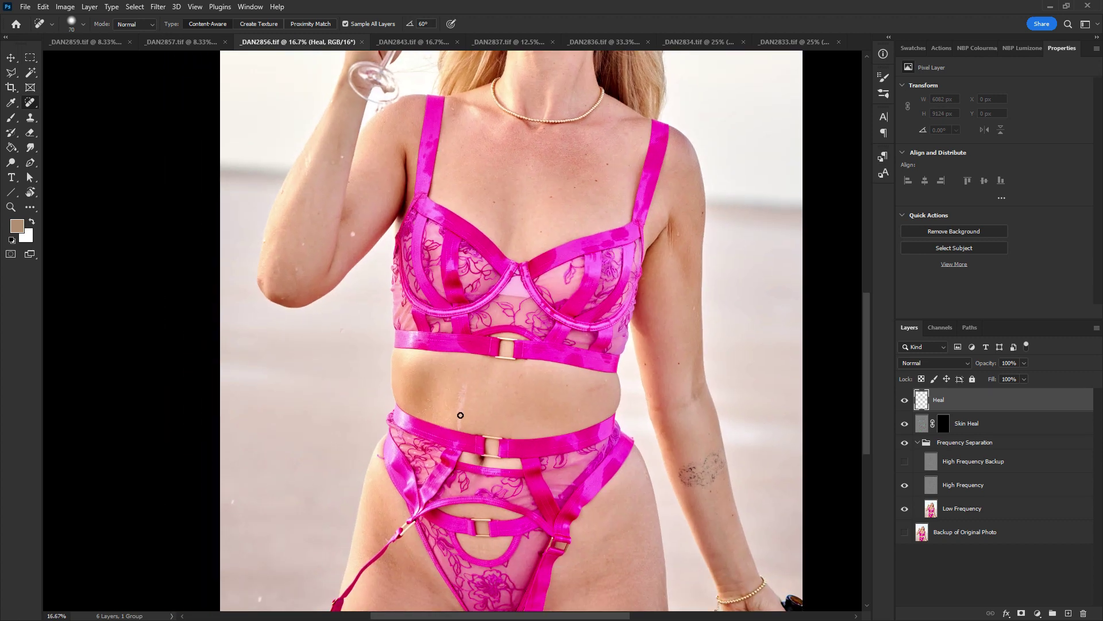
click(460, 427)
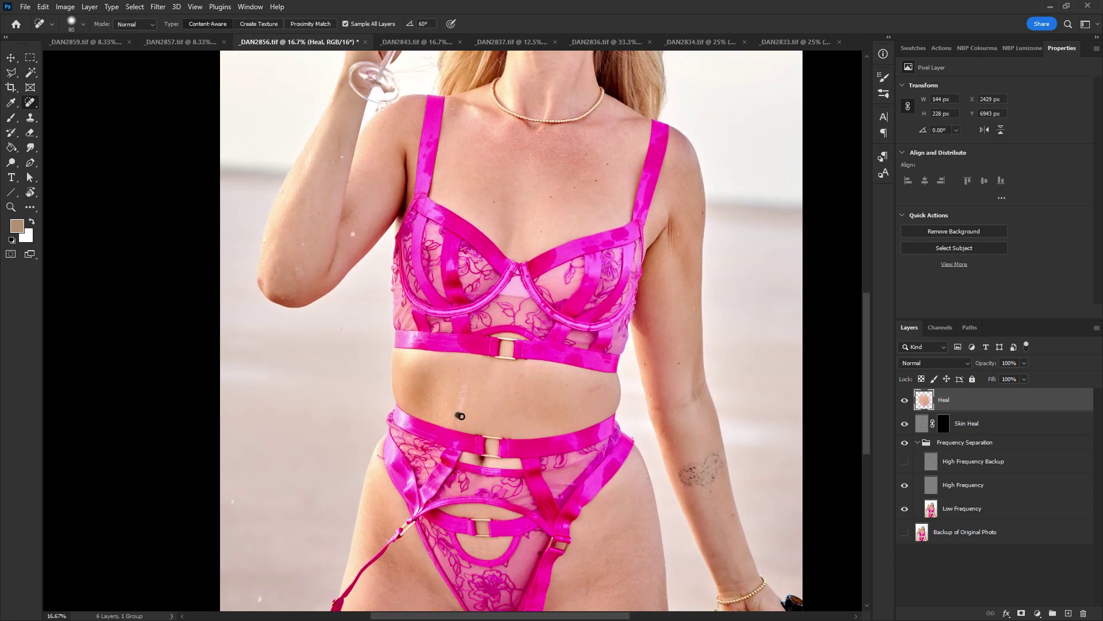
click(460, 407)
click(460, 398)
click(462, 391)
mouse_move(465, 393)
mouse_down()
mouse_move(461, 421)
mouse_move(465, 405)
mouse_up()
Heal the marks on the upper thigh with an 80 px Spot Healing Brush and the cheek blemish with a smaller one
drag(554, 399, 608, 243)
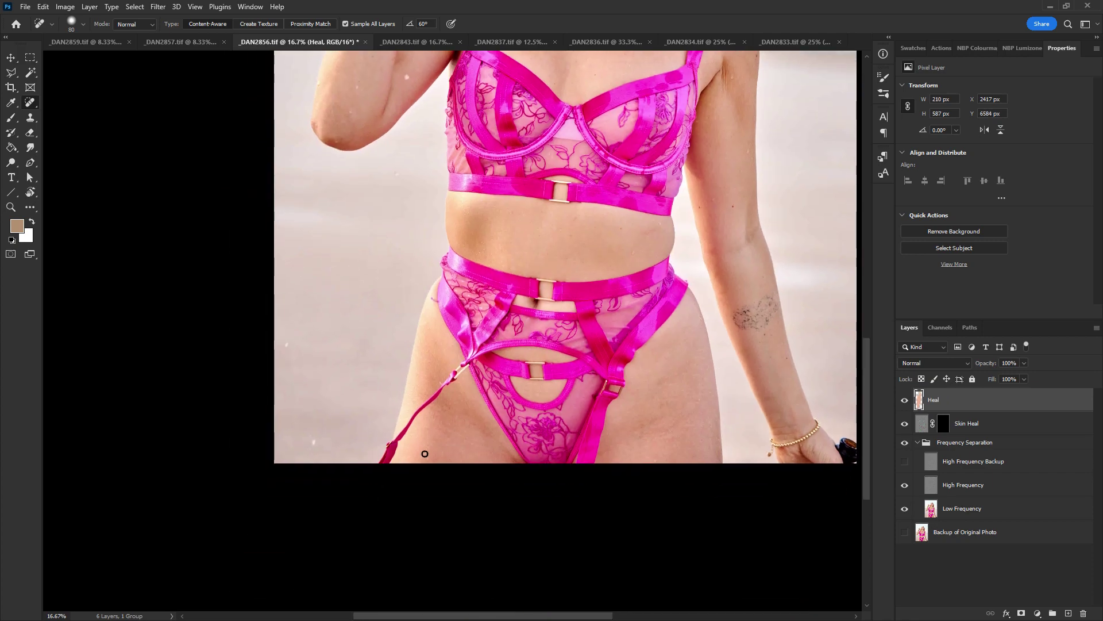
drag(638, 429, 642, 444)
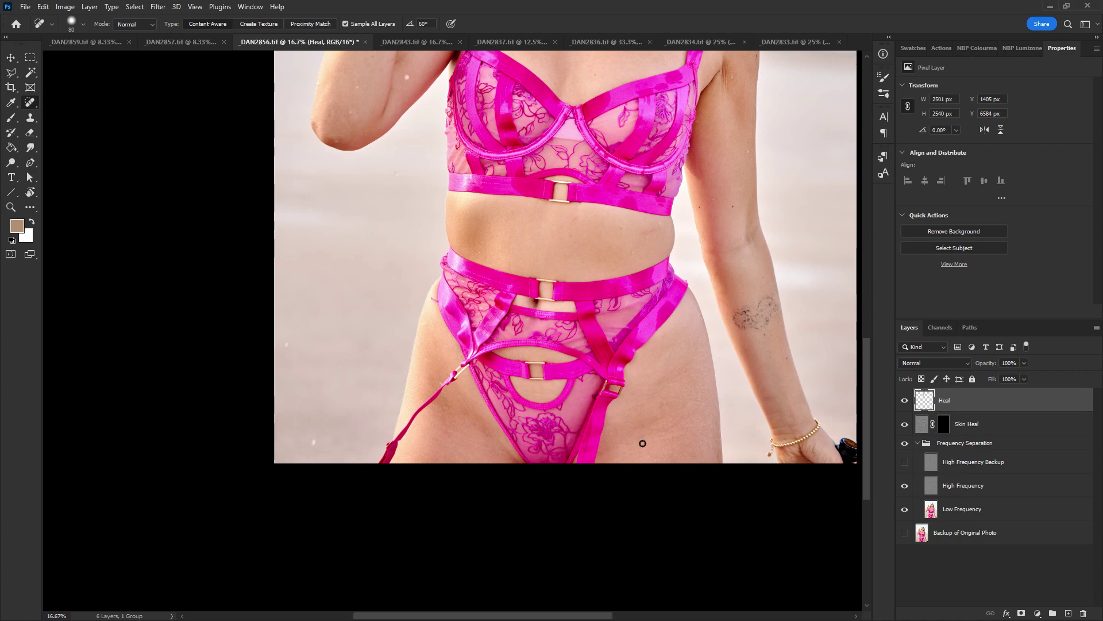
drag(543, 295, 511, 563)
drag(549, 241, 526, 421)
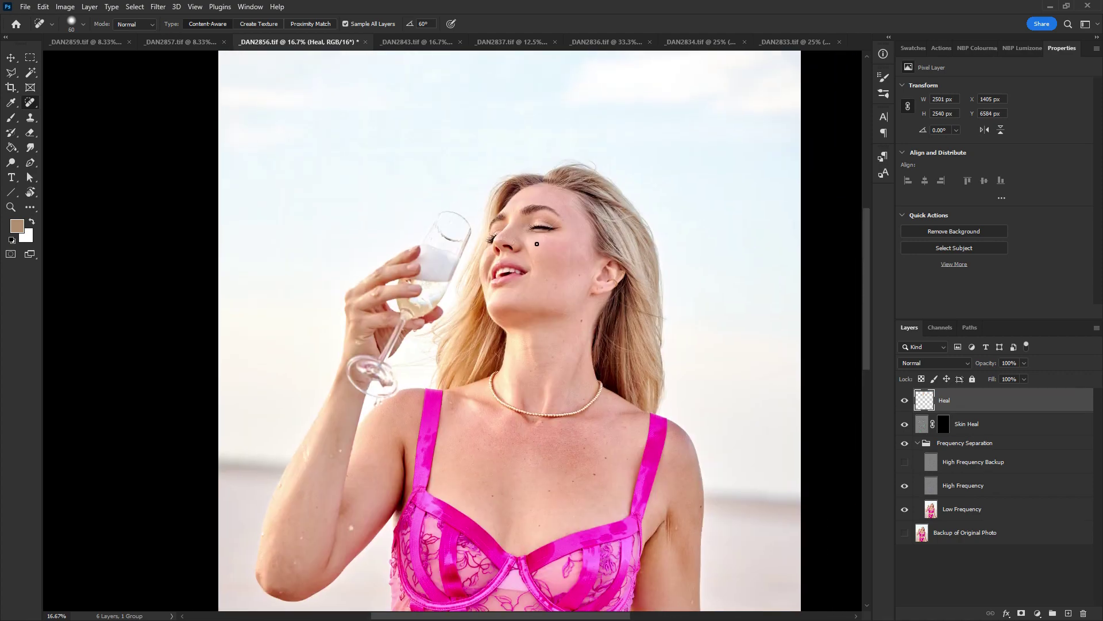
drag(530, 240, 534, 245)
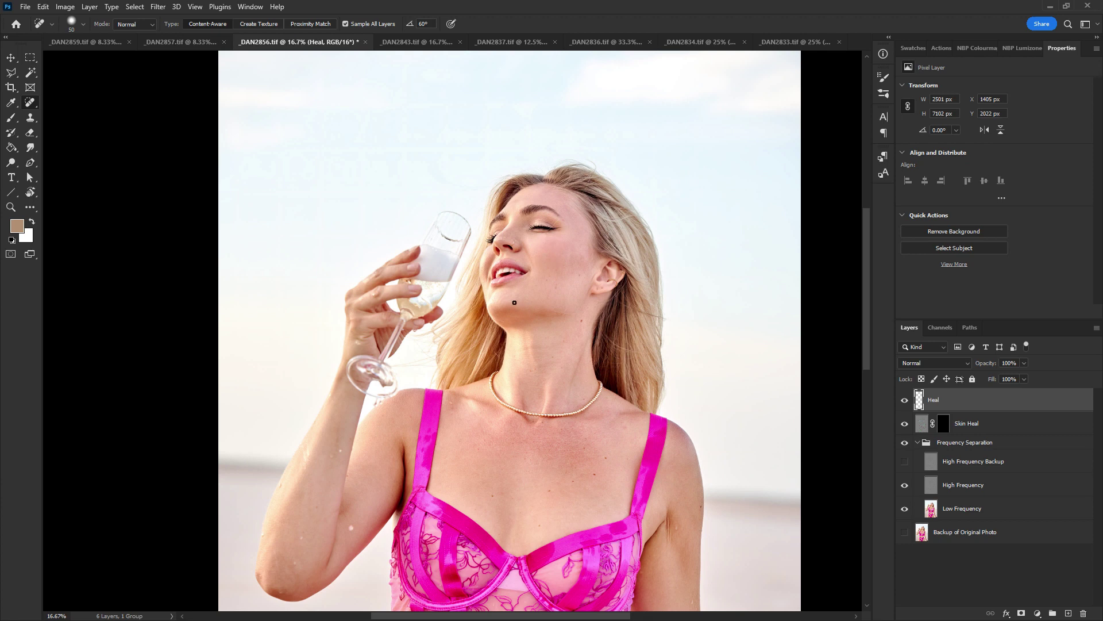
Close _DAN2856.tif with its changes saved and select the Heal layer in _DAN2857.tif
key(ctrl+w)
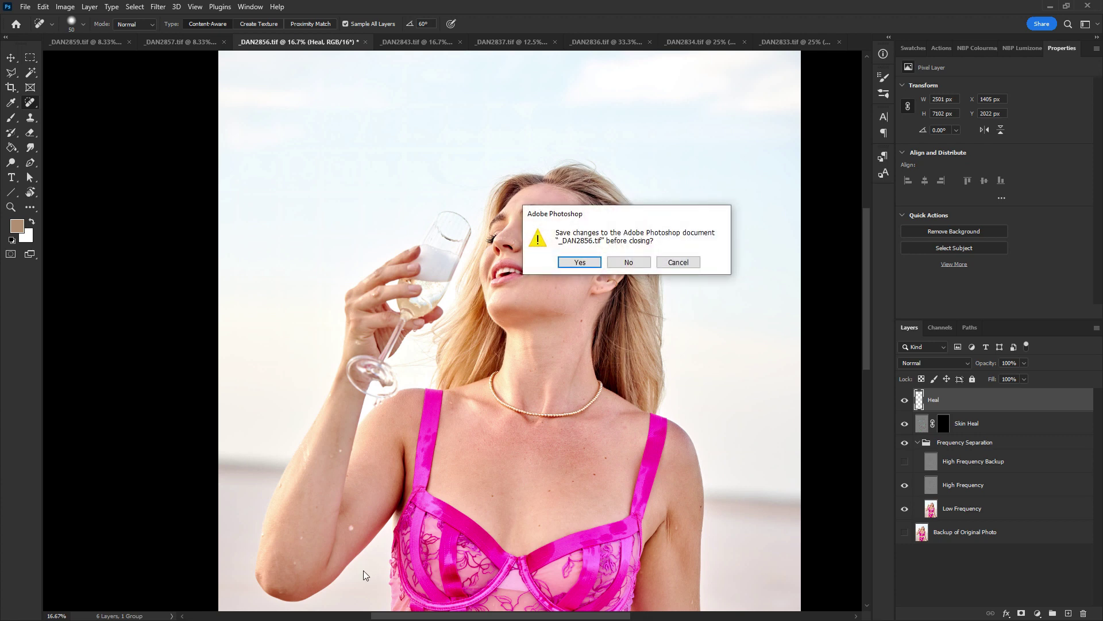
key(Escape)
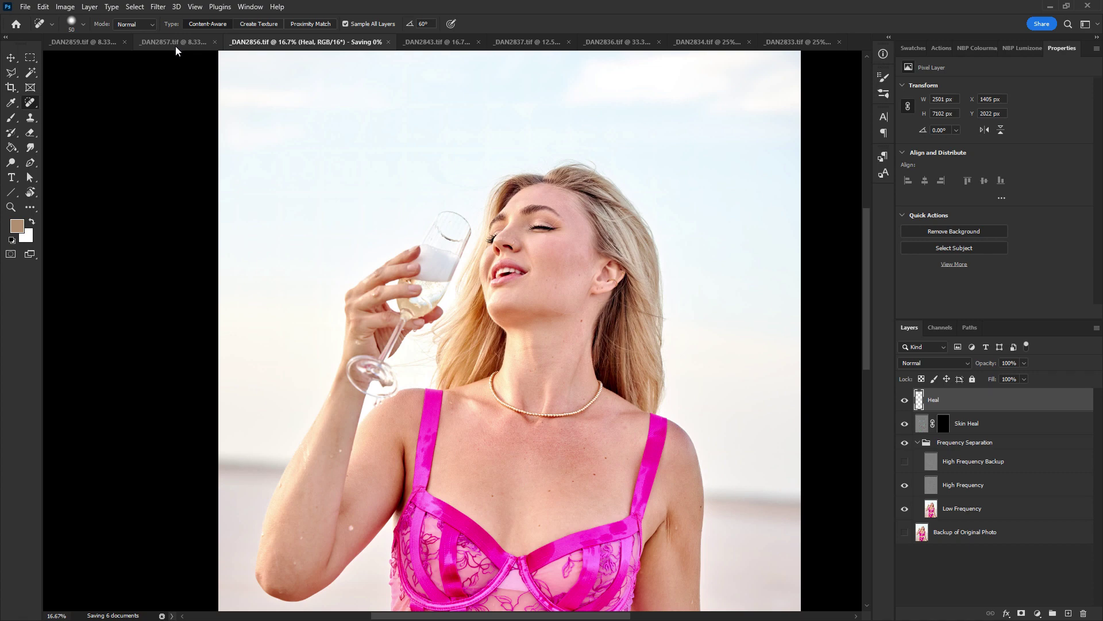
click(181, 42)
click(942, 407)
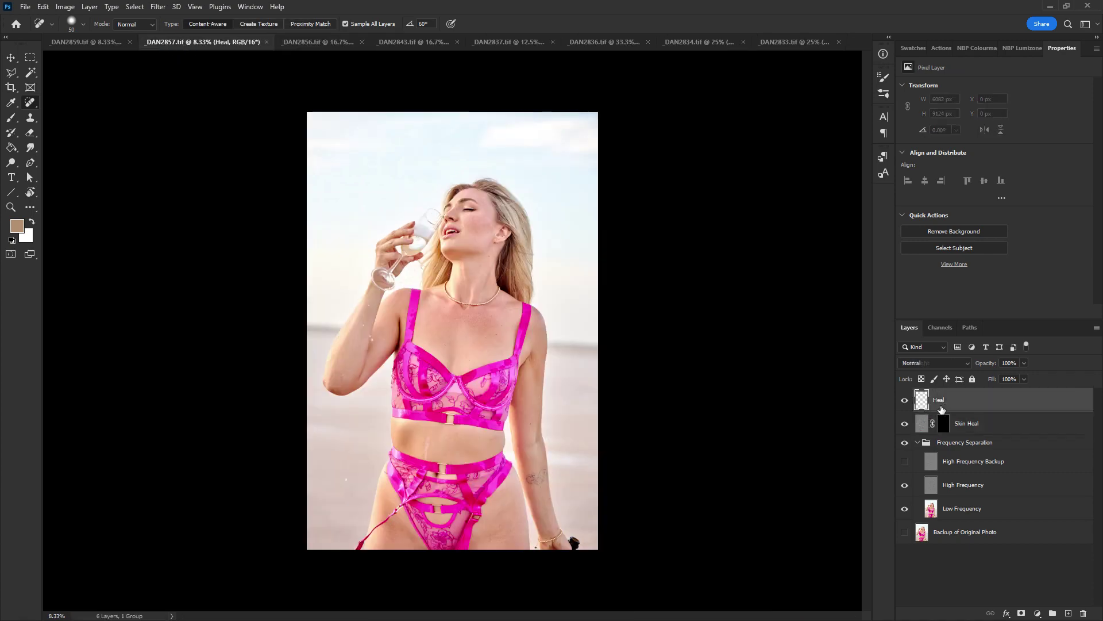
Heal the blemishes on the face and forehead with a 50 px Spot Healing Brush
key(ctrl+plus)
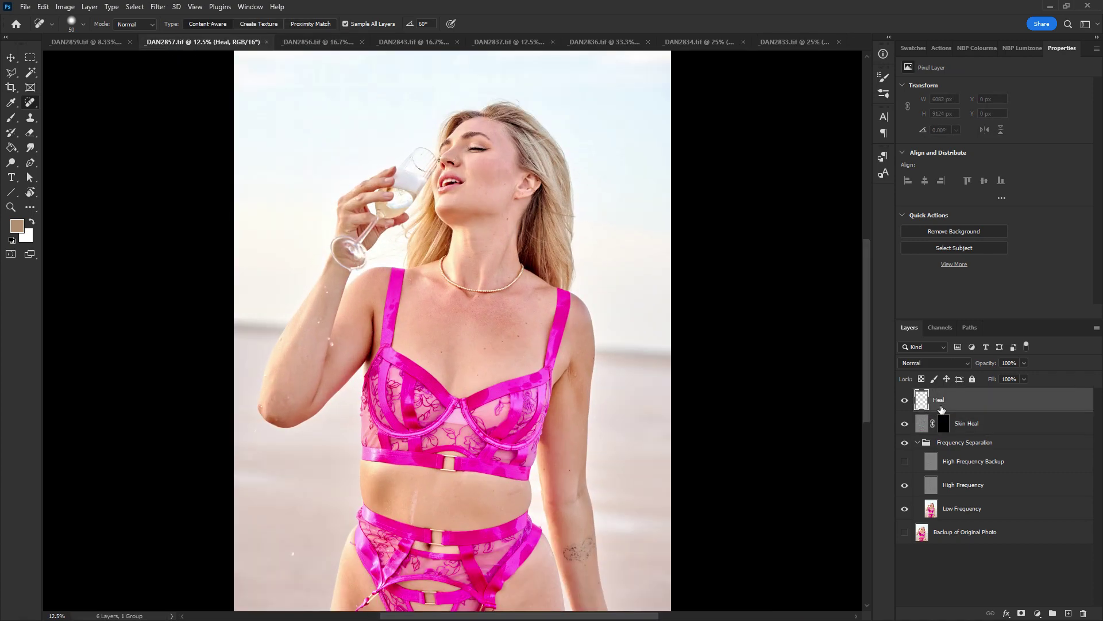
key(ctrl+plus)
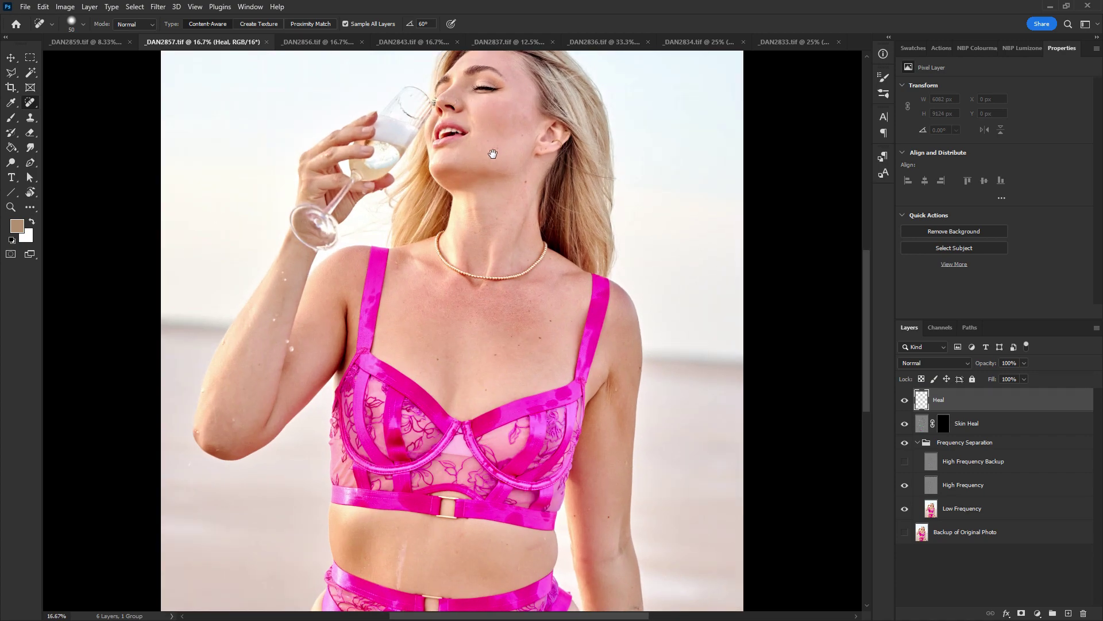
scroll(509, 173, up, 2)
click(475, 159)
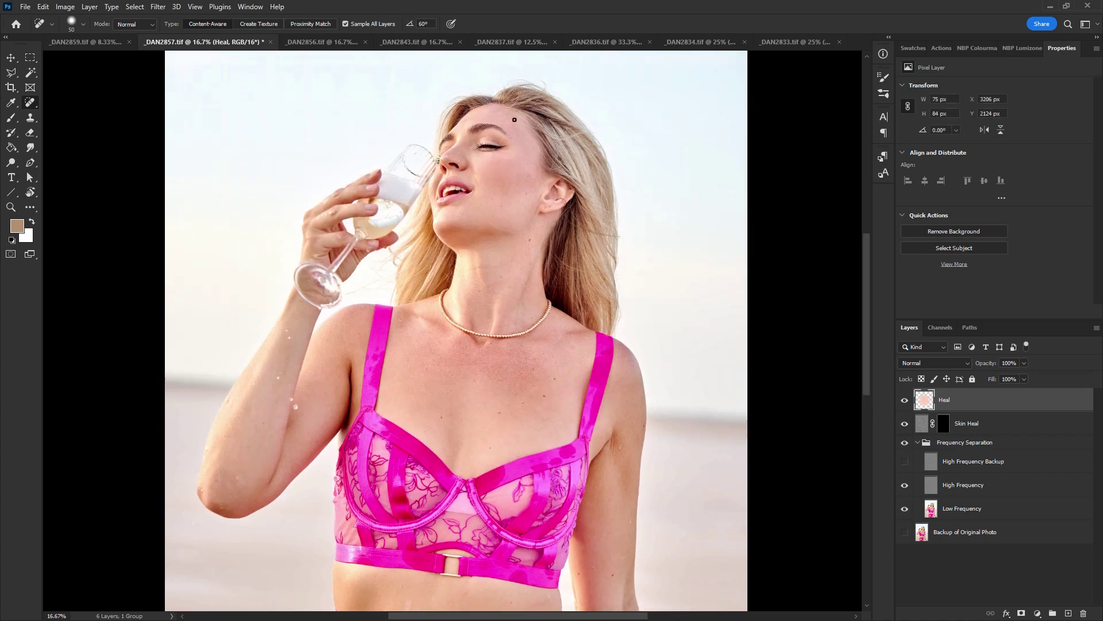
click(517, 128)
Heal the spots on the raised forearm near the elbow with a 50 px Spot Healing Brush
drag(401, 394, 539, 139)
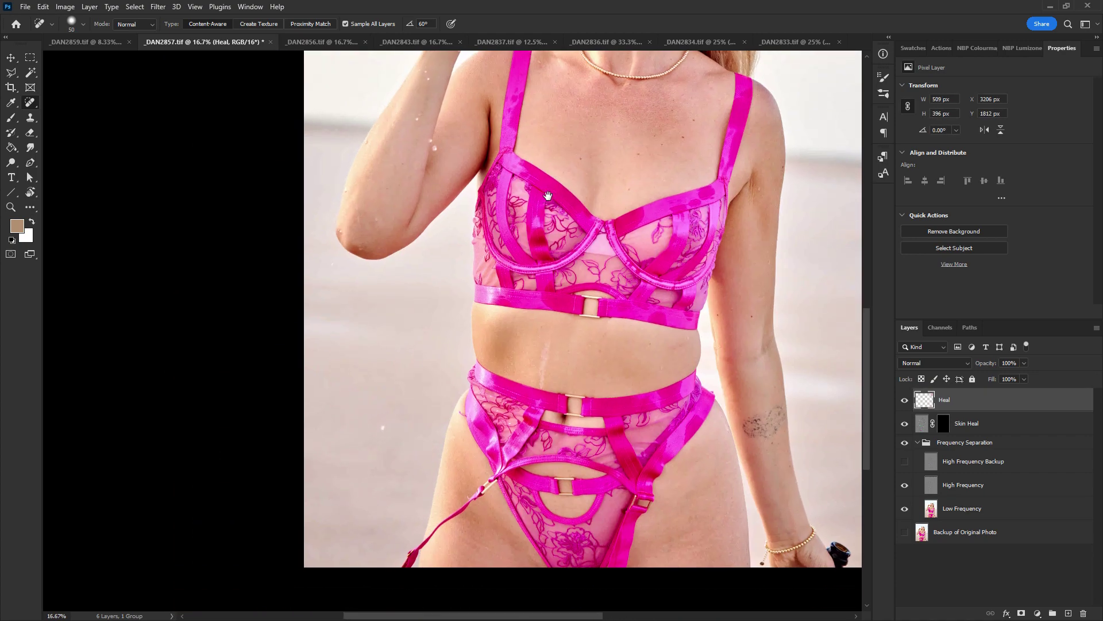
click(399, 168)
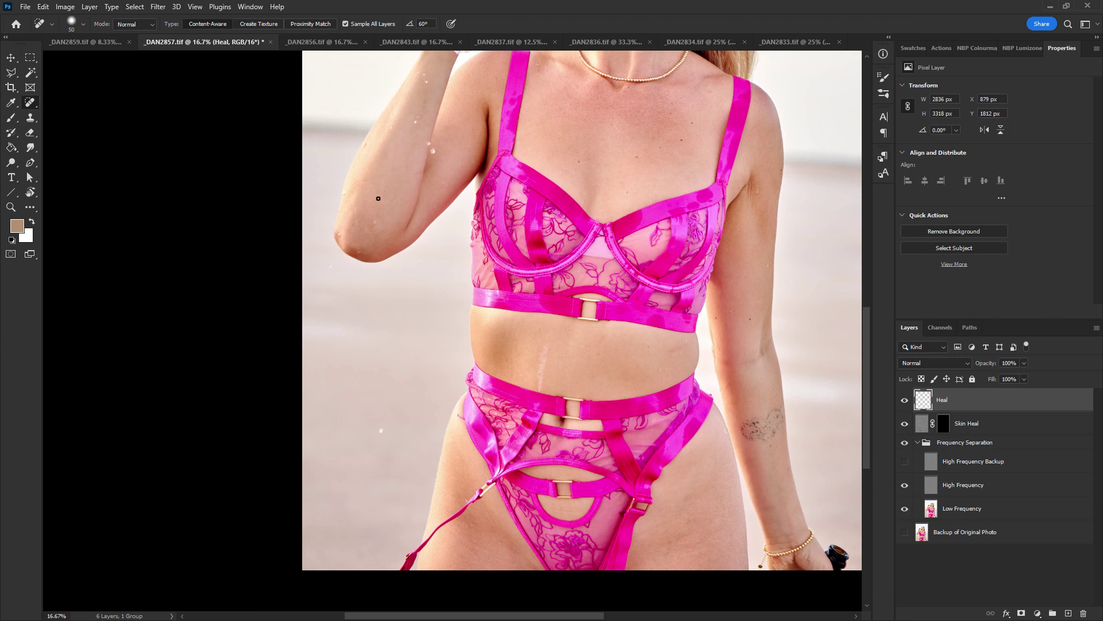
click(377, 197)
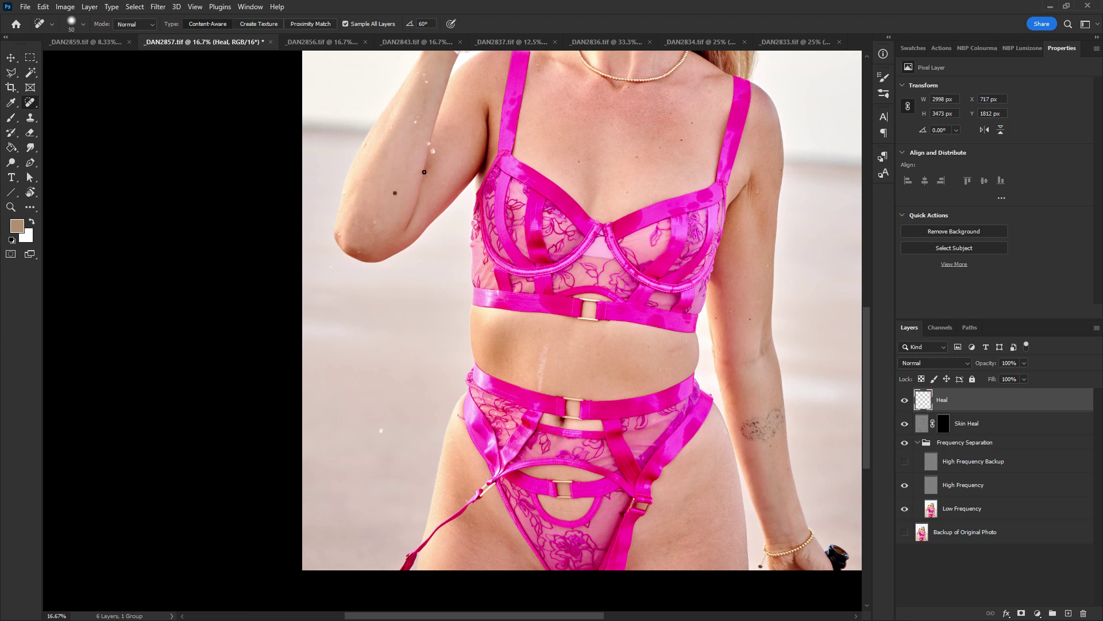
Heal the vertical streak in the middle of the stomach with the Spot Healing Brush
click(541, 377)
click(542, 370)
mouse_move(542, 366)
mouse_down()
mouse_move(546, 352)
mouse_move(541, 391)
mouse_up()
key([)
key([)
Heal the marks on the upper thighs with a 60 px Spot Healing Brush
drag(652, 263, 715, 129)
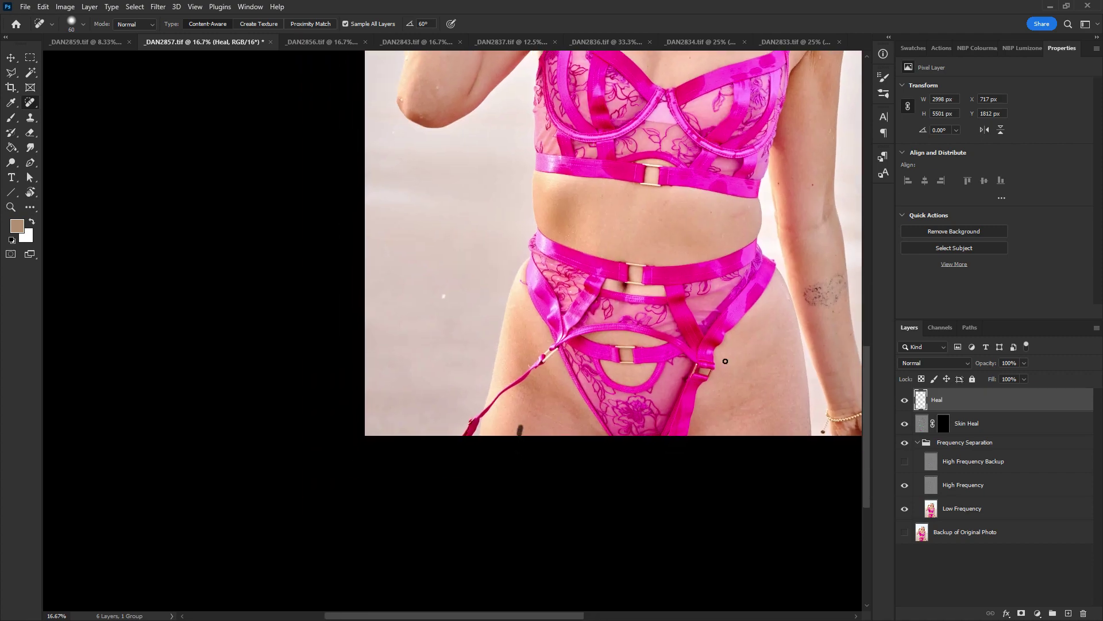
drag(735, 404, 732, 422)
drag(757, 378, 751, 389)
Heal the marks on the lowered upper arm and the neck with a 60 px Spot Healing Brush
drag(686, 257, 454, 493)
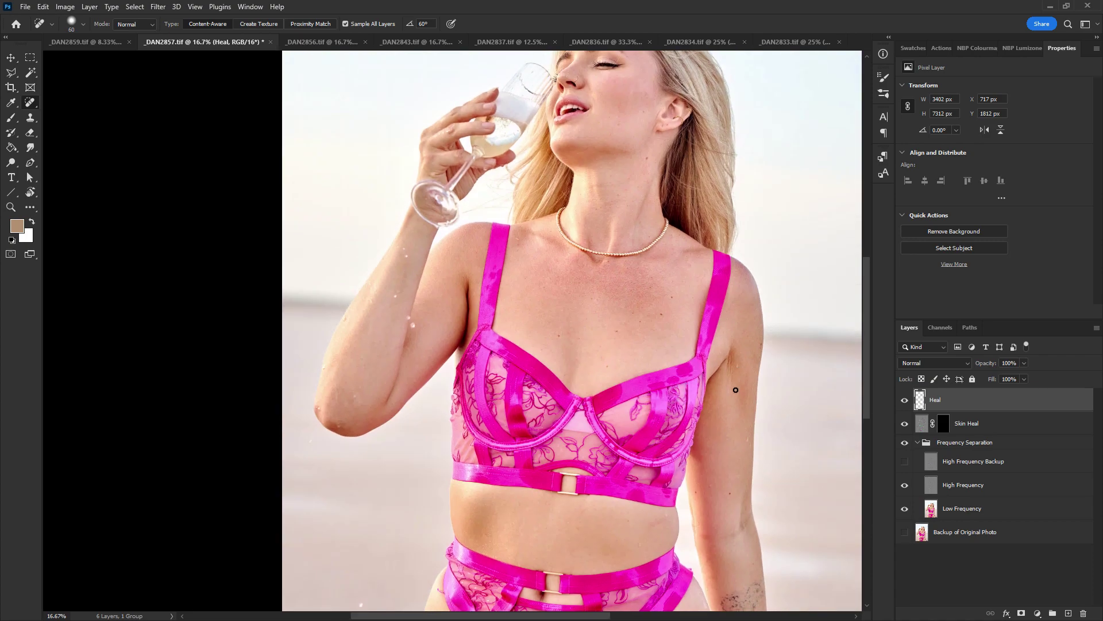
drag(733, 373, 737, 382)
drag(684, 439, 648, 525)
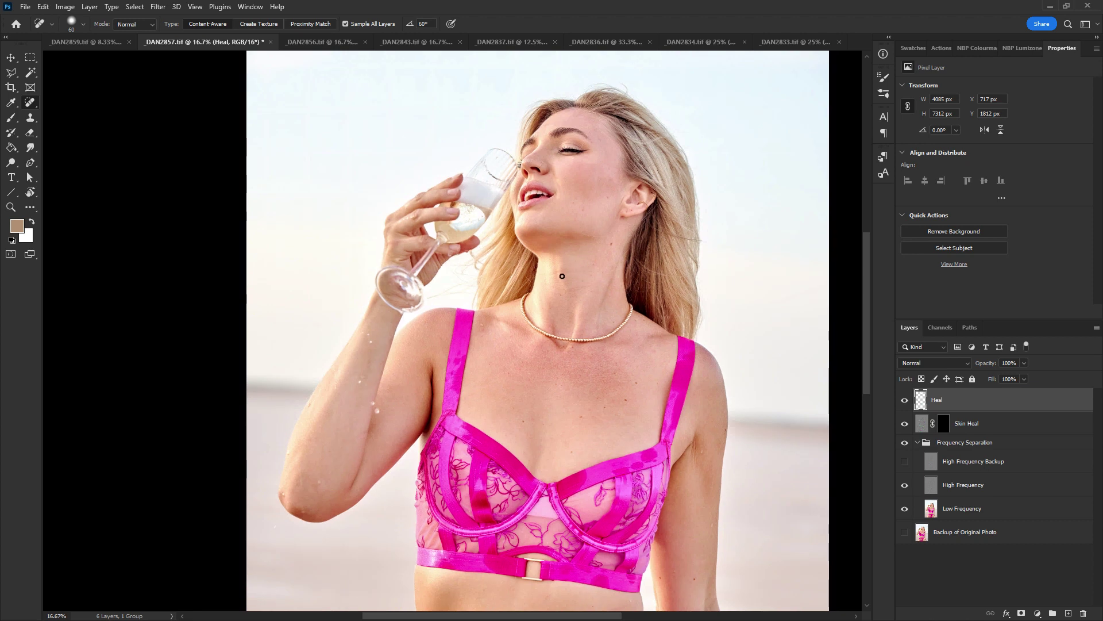
drag(566, 272, 570, 274)
Paint white on the Skin Heal layer mask over the chest with a 400 px brush at 8% flow and compare the effect
click(944, 422)
key(d)
key(b)
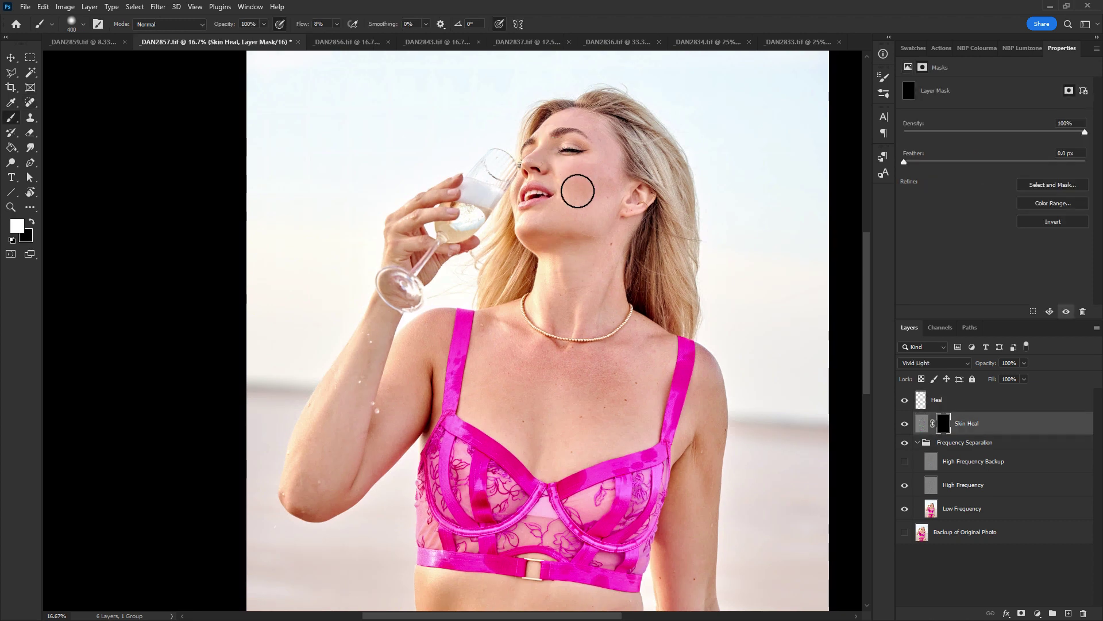
mouse_move(565, 392)
mouse_down()
mouse_move(538, 415)
mouse_move(536, 387)
mouse_move(555, 392)
mouse_move(559, 375)
mouse_move(599, 392)
mouse_move(613, 372)
mouse_move(552, 362)
mouse_up()
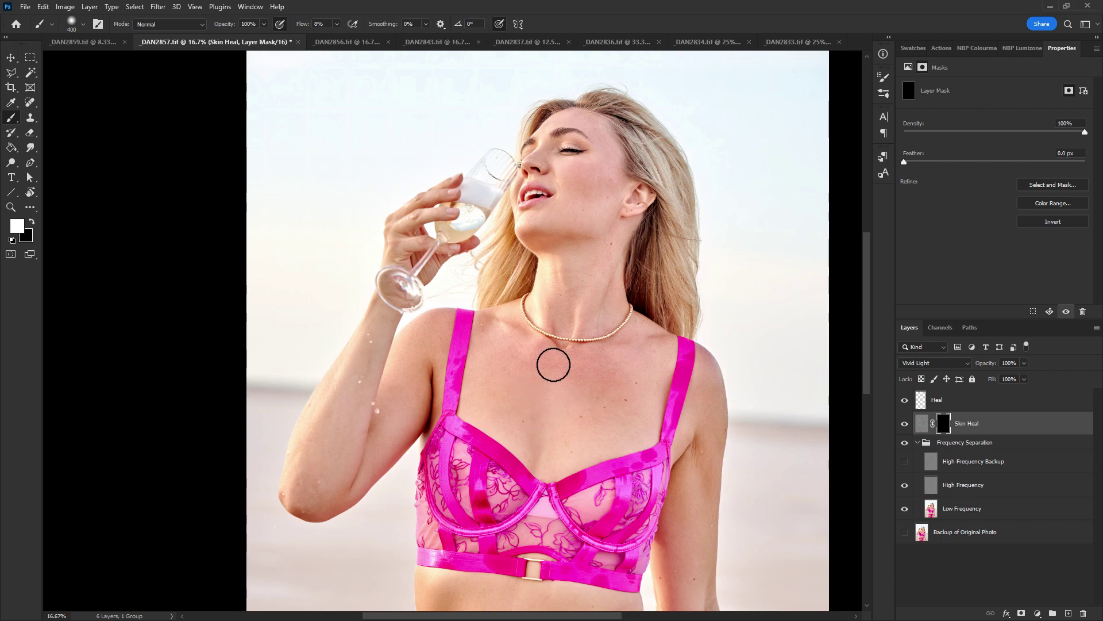
click(906, 428)
click(906, 428)
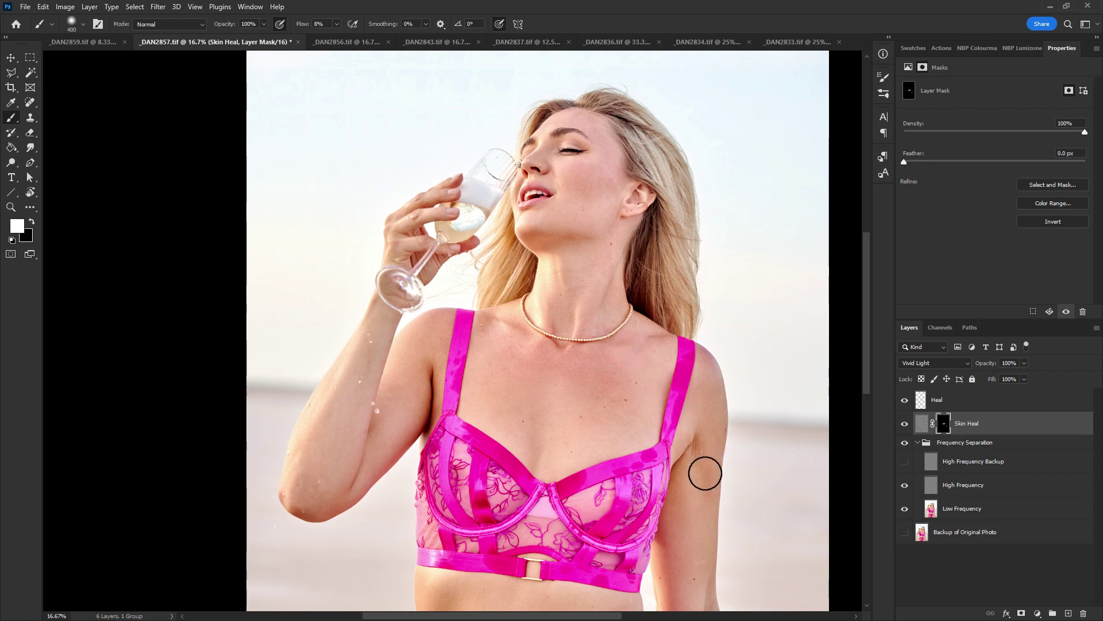
scroll(707, 451, down, 5)
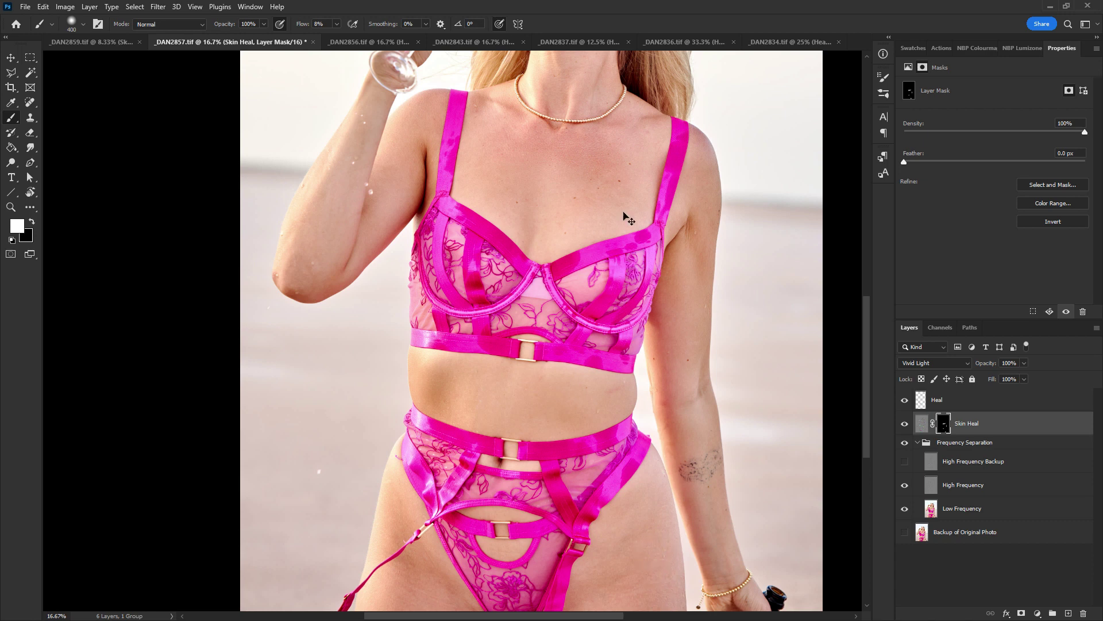
Close _DAN2857.tif with its changes saved and activate the Spot Healing Brush on the Heal layer of _DAN2859.tif
key(ctrl+w)
key(Escape)
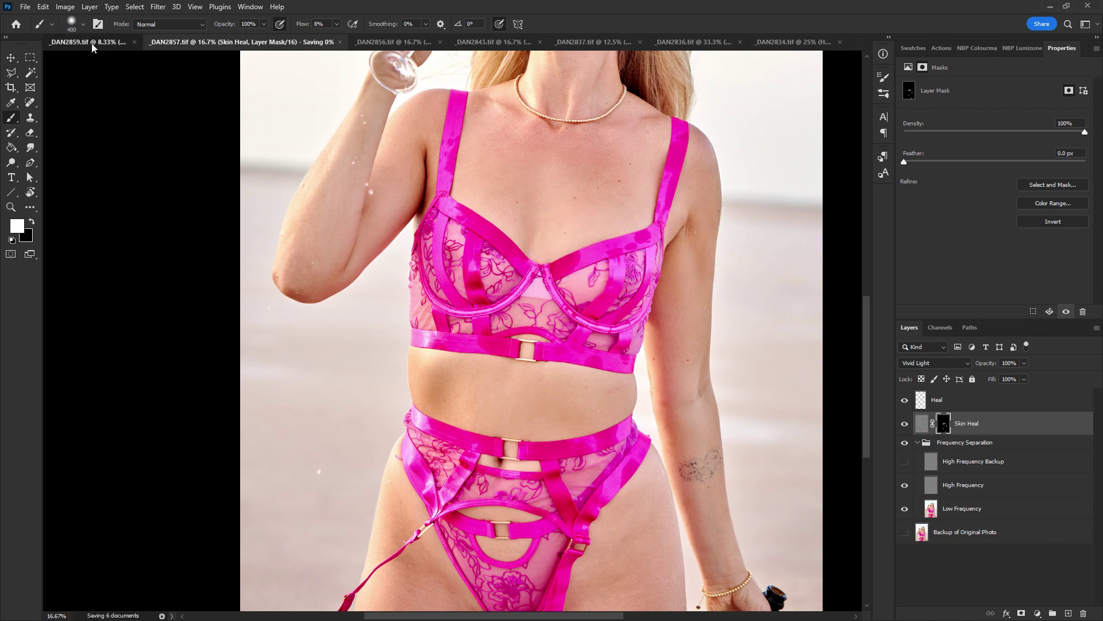
click(92, 46)
click(942, 398)
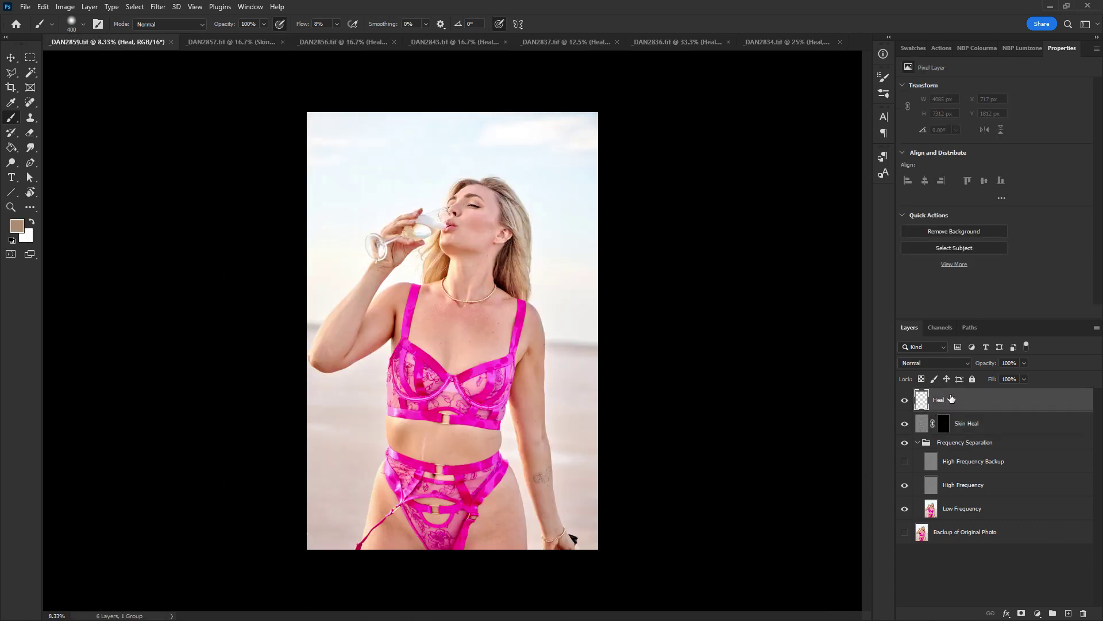
key(j)
key(ctrl+plus)
key(ctrl+plus)
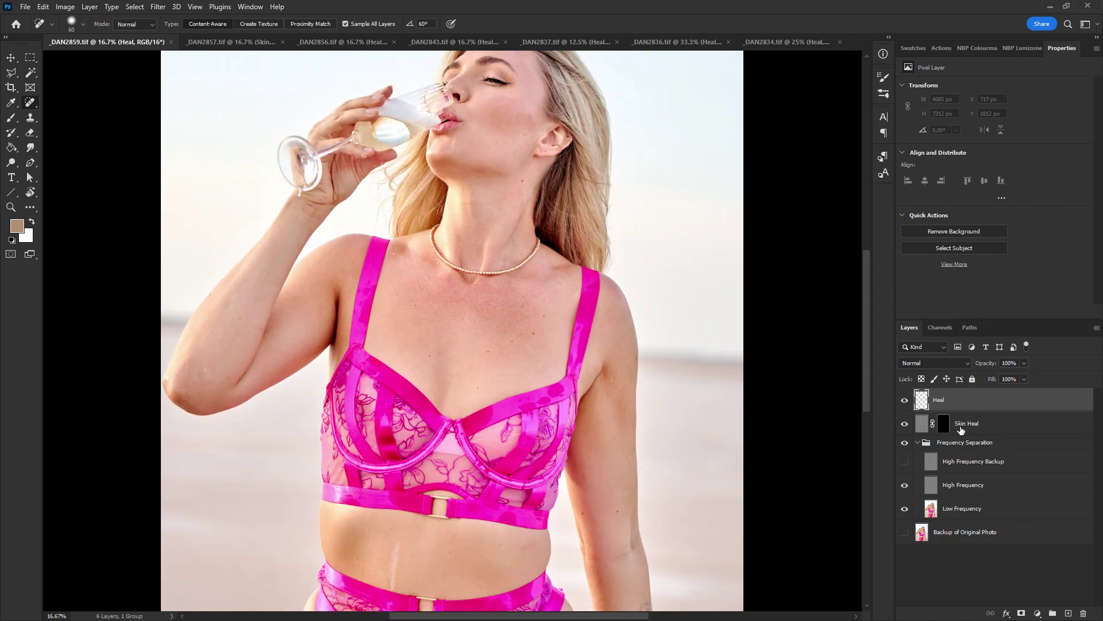
Paint white on the Skin Heal layer mask over the chest and the raised arm with a 400 px brush at 8% flow
click(943, 423)
key(b)
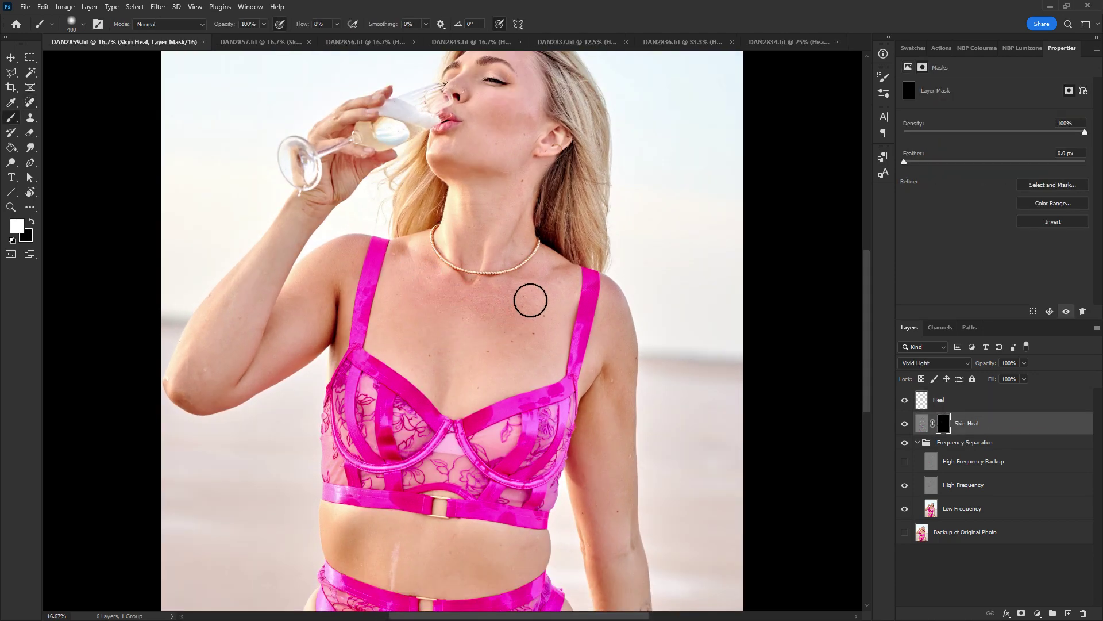
drag(416, 324, 408, 321)
mouse_move(303, 294)
mouse_down()
mouse_move(257, 303)
mouse_move(205, 345)
mouse_up()
Smooth the face with a 175 px brush and the midriff and upper thighs with a 250 px brush on the Skin Heal mask
key(bracketleft)
key(bracketleft)
key(bracketleft)
key(bracketleft)
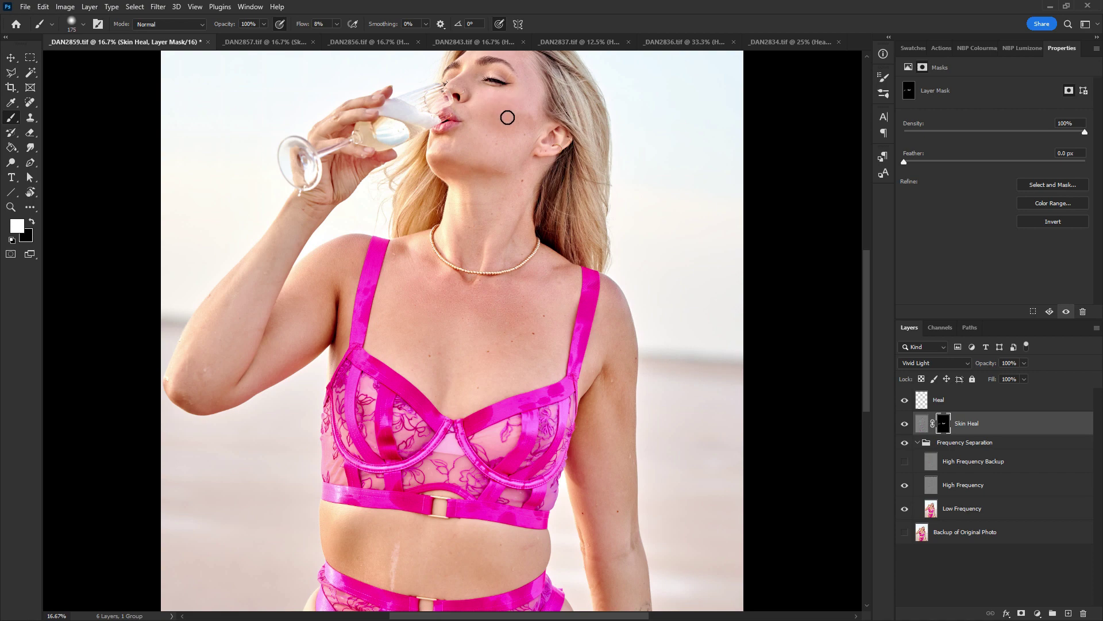
scroll(655, 315, down, 5)
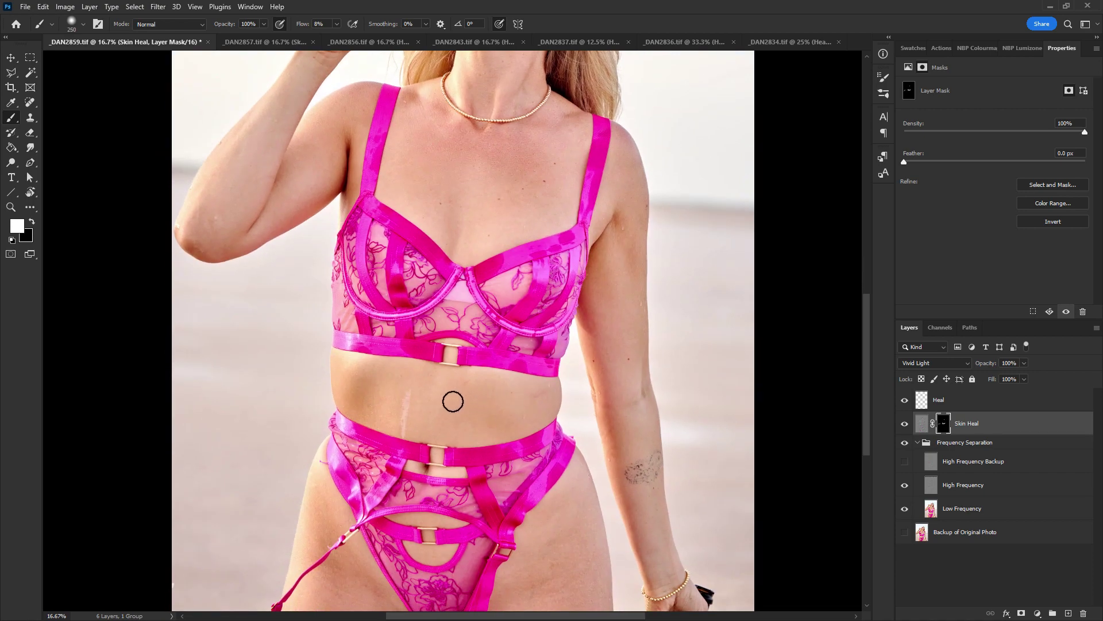
key(bracketright)
key(bracketright)
scroll(672, 451, down, 3)
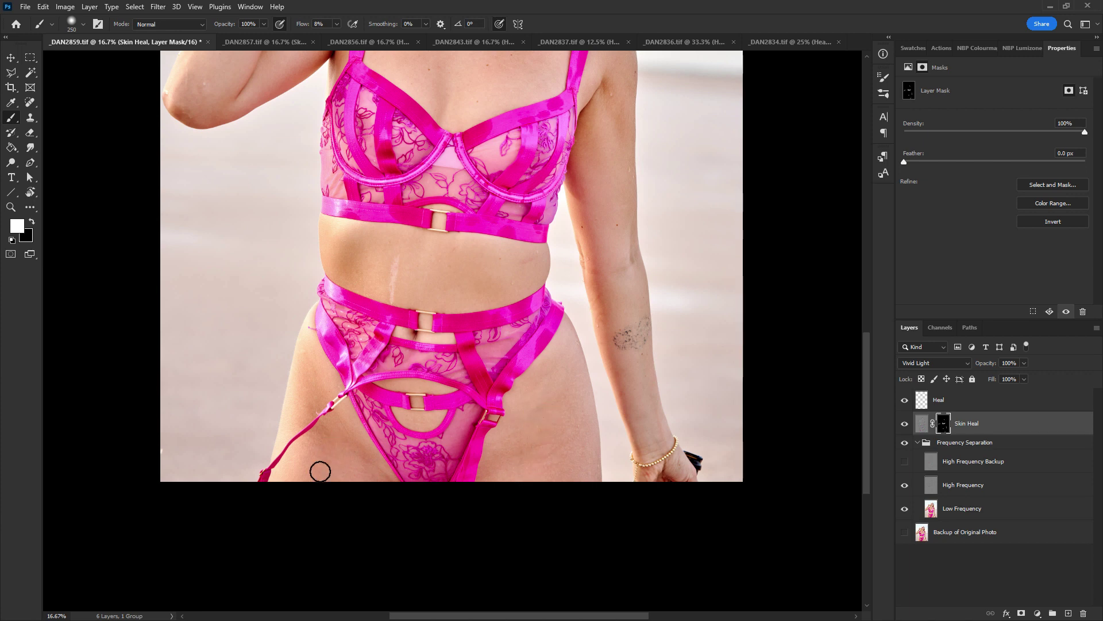
Heal the light vertical mark on the midriff on the Heal layer with a 60 px Spot Healing Brush
click(961, 402)
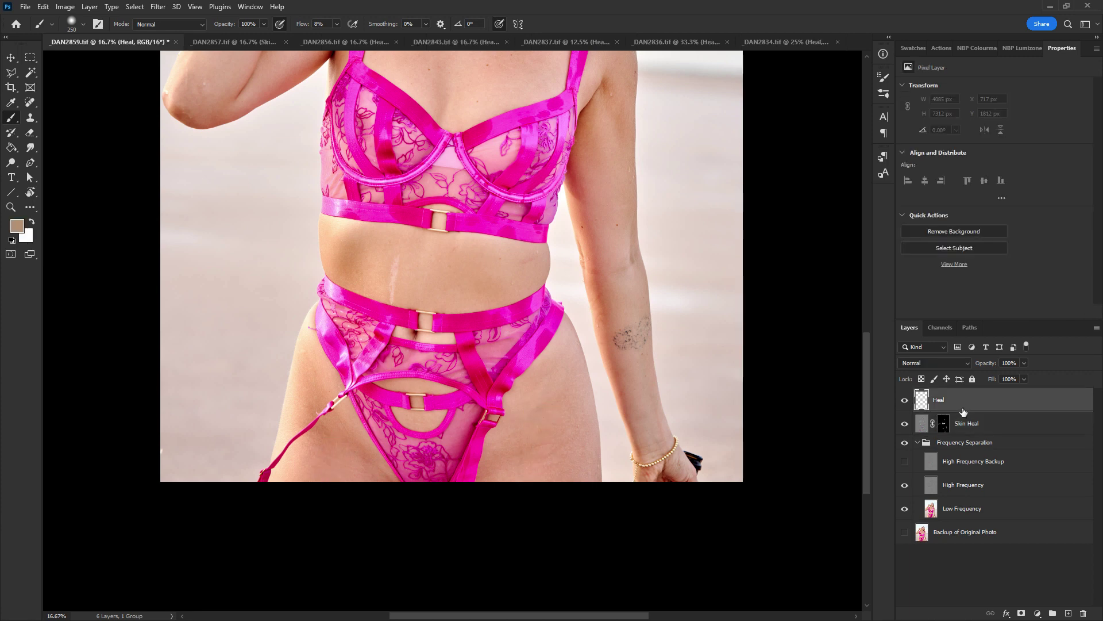
key(j)
drag(397, 270, 392, 292)
click(392, 289)
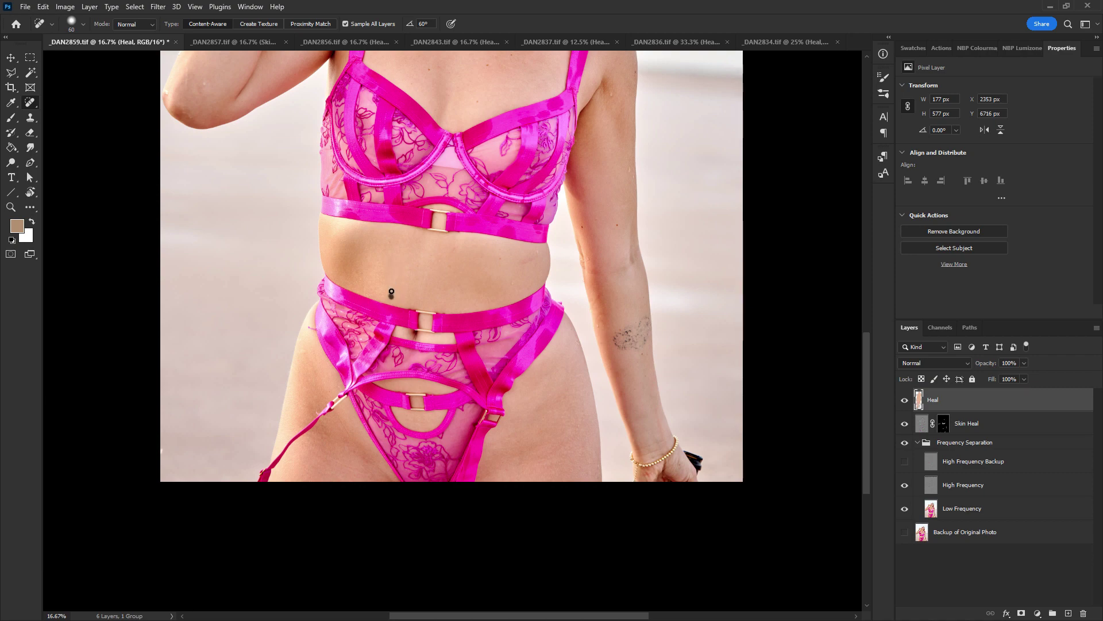
Heal the marks on the neck with the 60 px Spot Healing Brush and close _DAN2859.tif with its changes saved
drag(552, 286, 519, 491)
drag(496, 190, 478, 438)
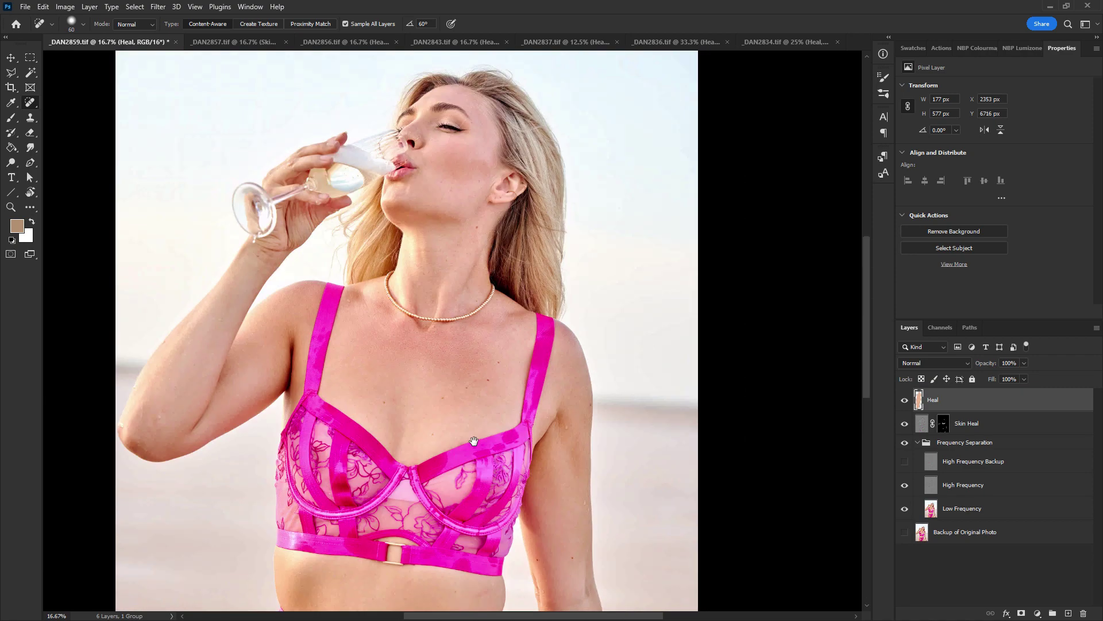
drag(430, 263, 440, 281)
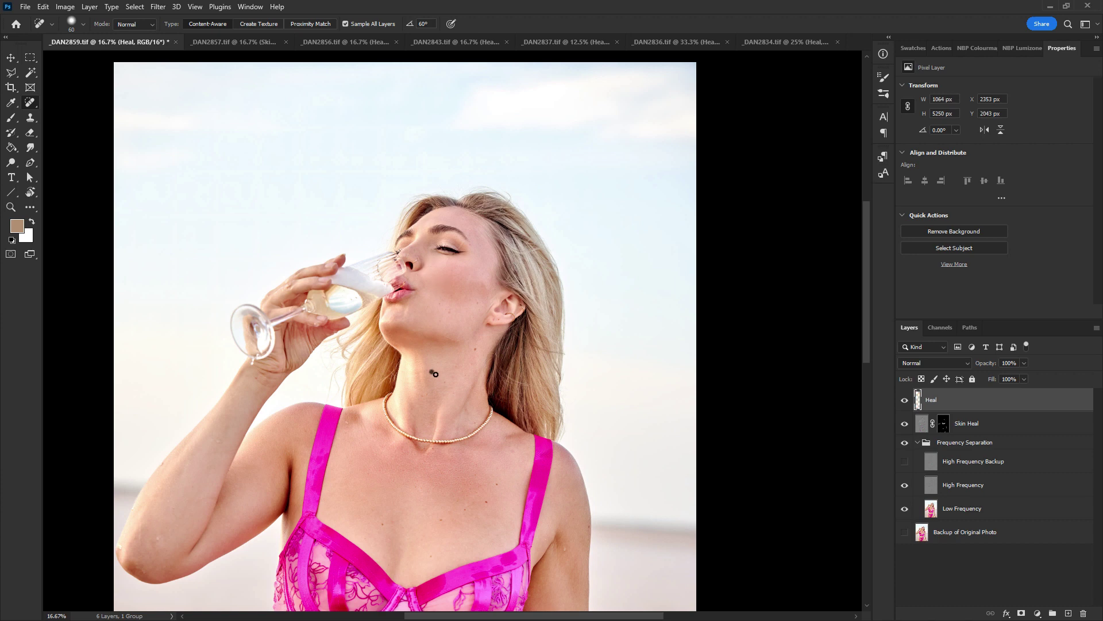
click(416, 373)
drag(426, 381, 420, 372)
key(ctrl+w)
key(Return)
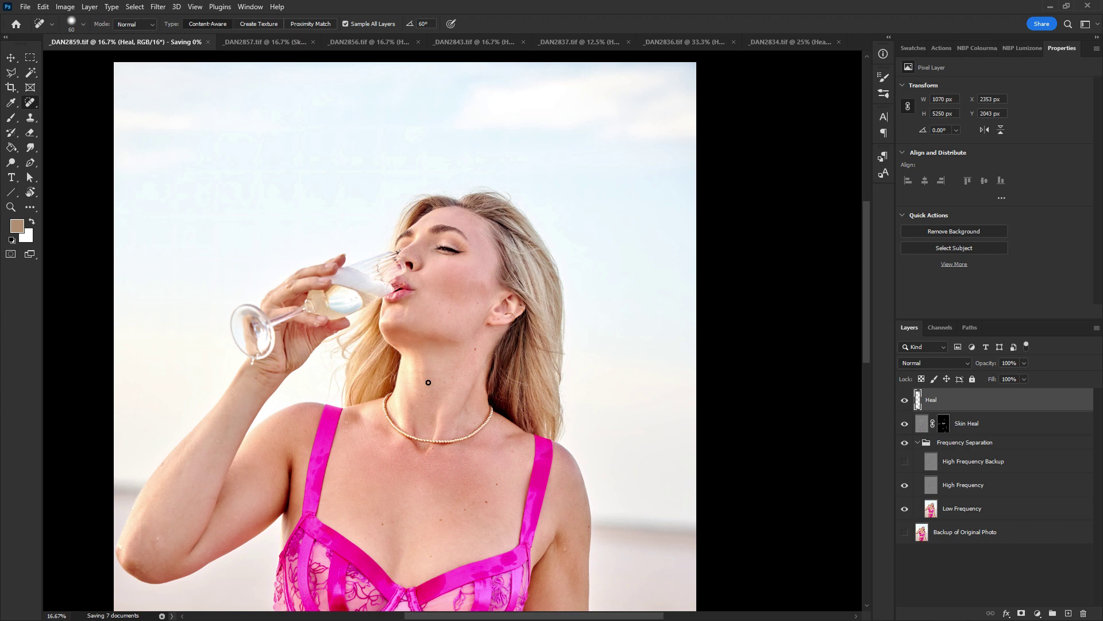
key(ctrl+minus)
scroll(868, 288, down, 5)
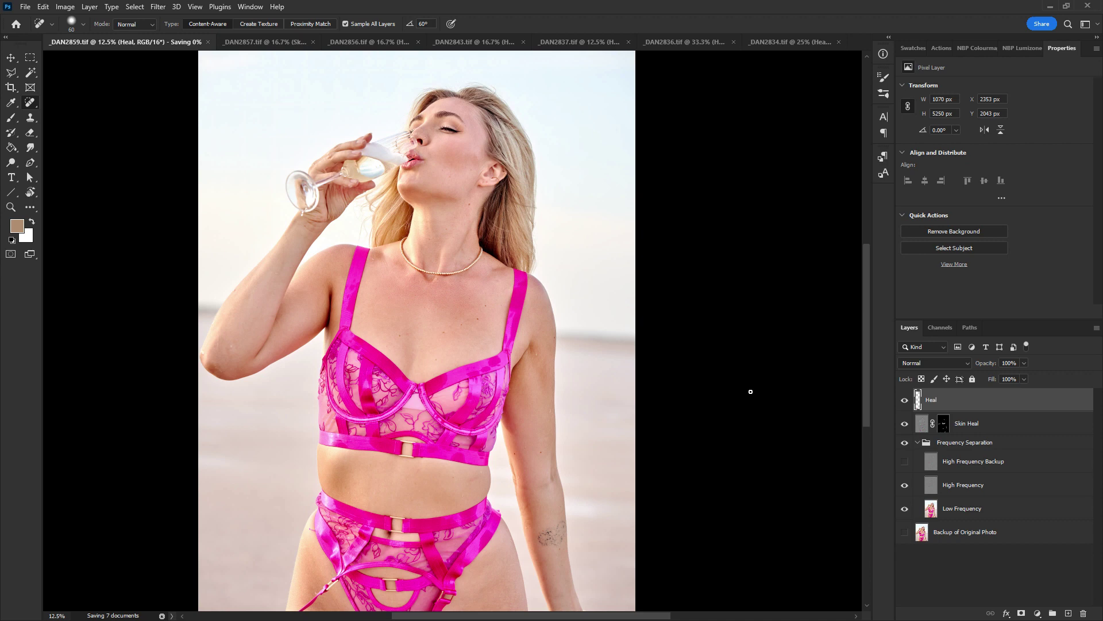
mouse_move(866, 289)
mouse_down()
mouse_move(865, 315)
mouse_move(865, 273)
mouse_up()
scroll(856, 261, down, 2)
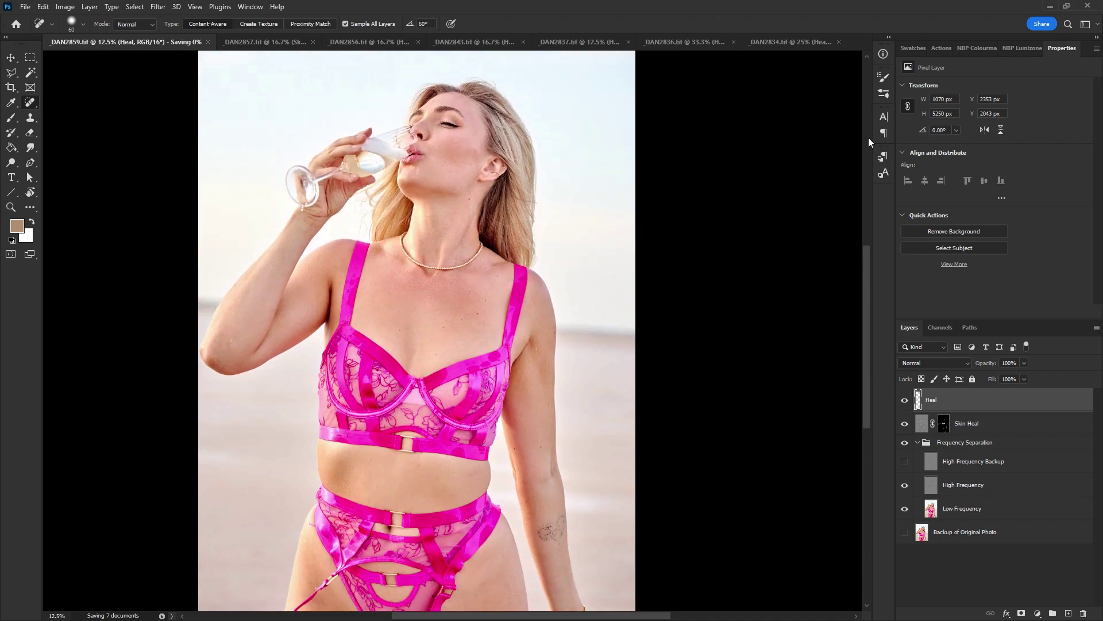